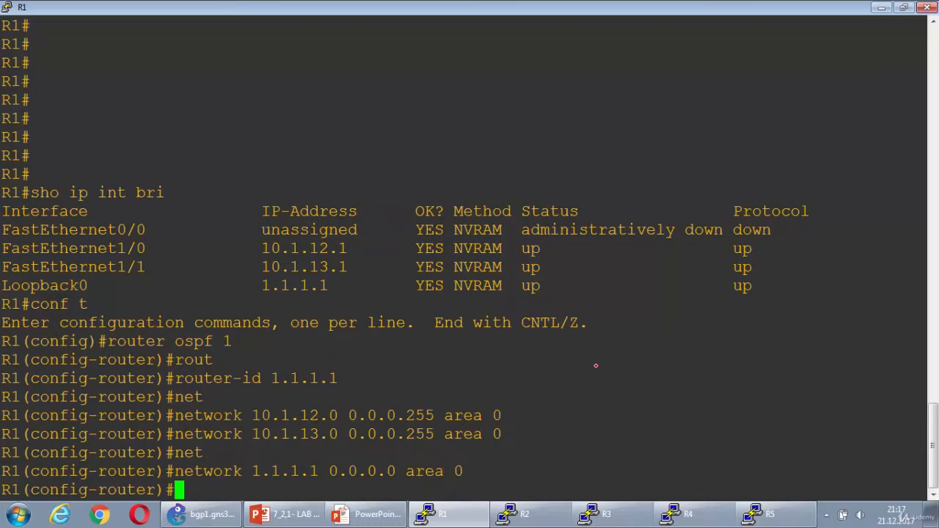
Switch to the R2 console and show its brief IP interface summary
click(518, 514)
text(sho ip int bri)
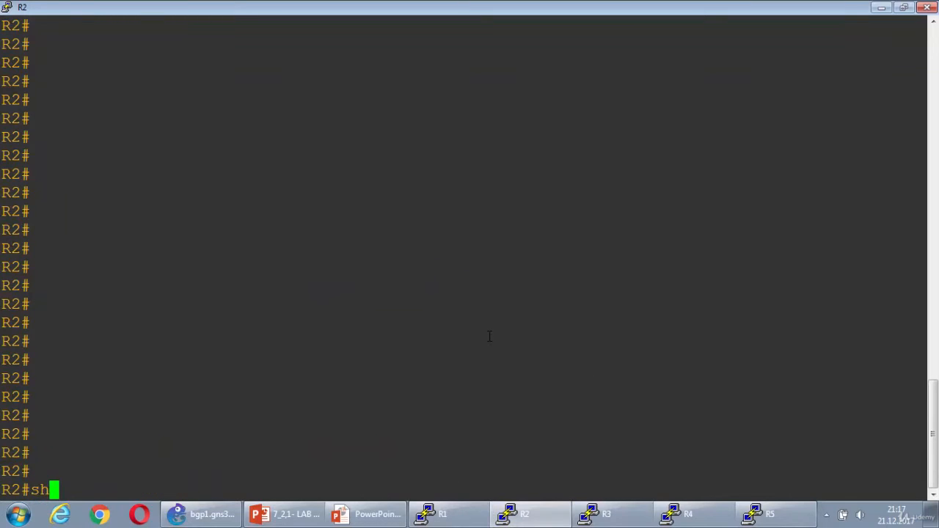
key(Return)
Enter configuration mode on R2 and start OSPF process 1 with router ID 2.2.2.2
text(conf t)
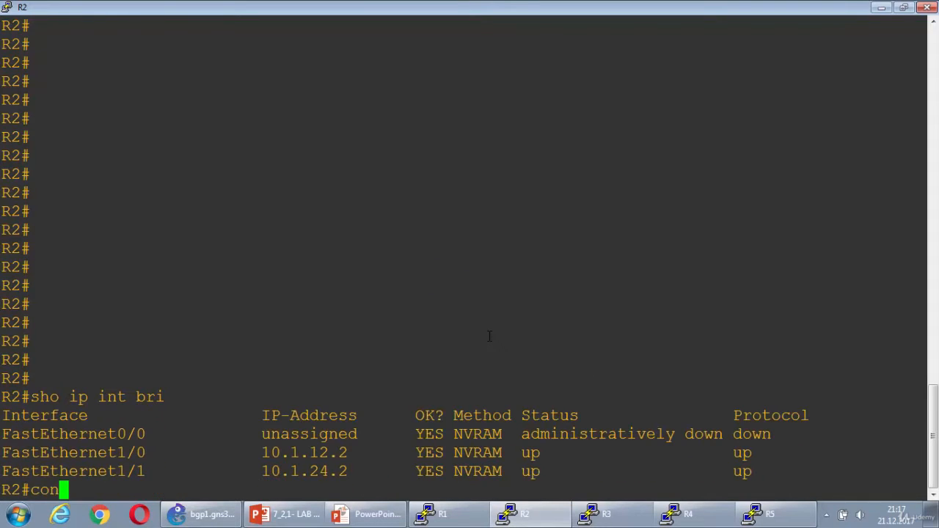
key(Return)
text(router ospf 1)
key(Return)
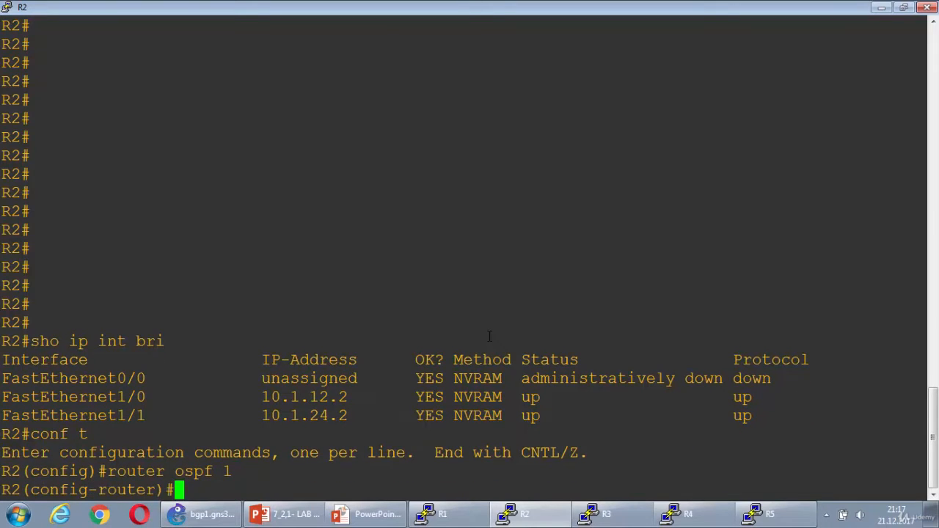
text(rout)
key(Tab)
text(2.2.2.2)
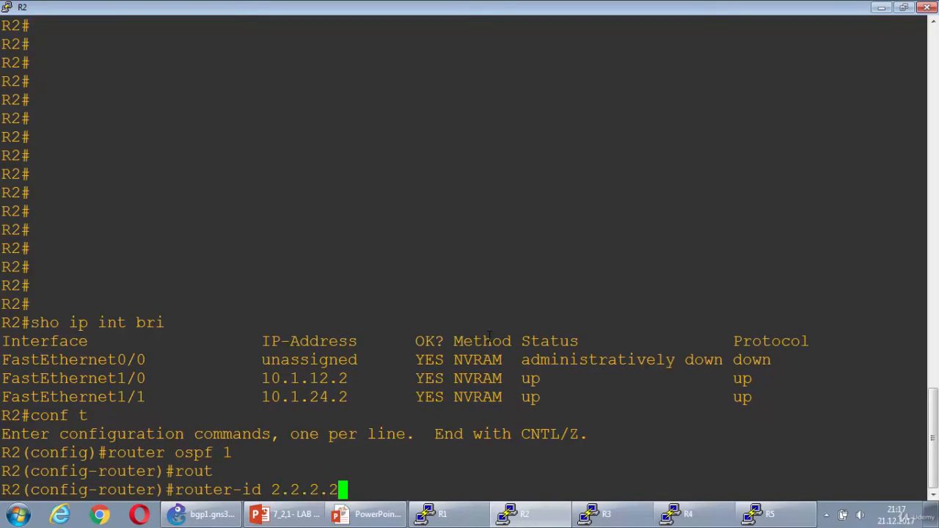
key(Return)
Add network 10.1.12.0 with wildcard 0.0.0.255 to OSPF area 0 on R2
text(net)
key(Tab)
text(10.1.)
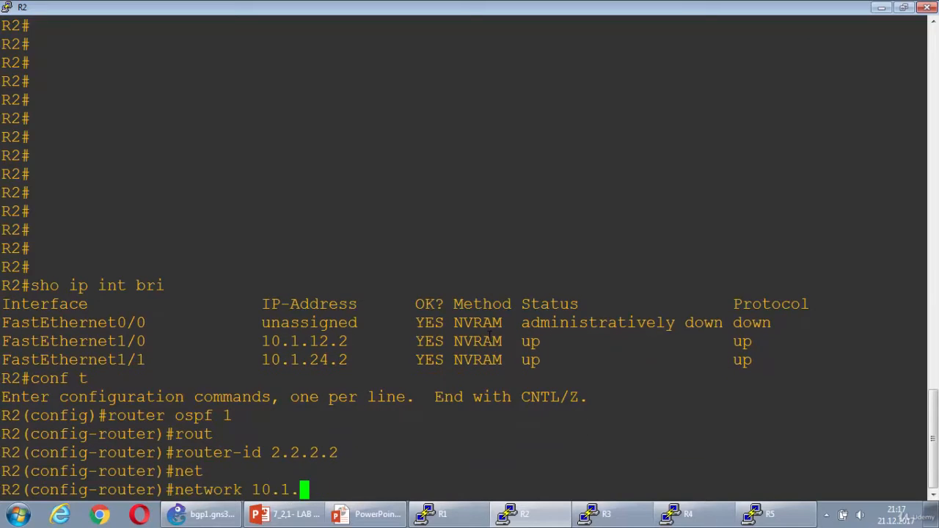
text(12.0 0.0.0.255 area 0)
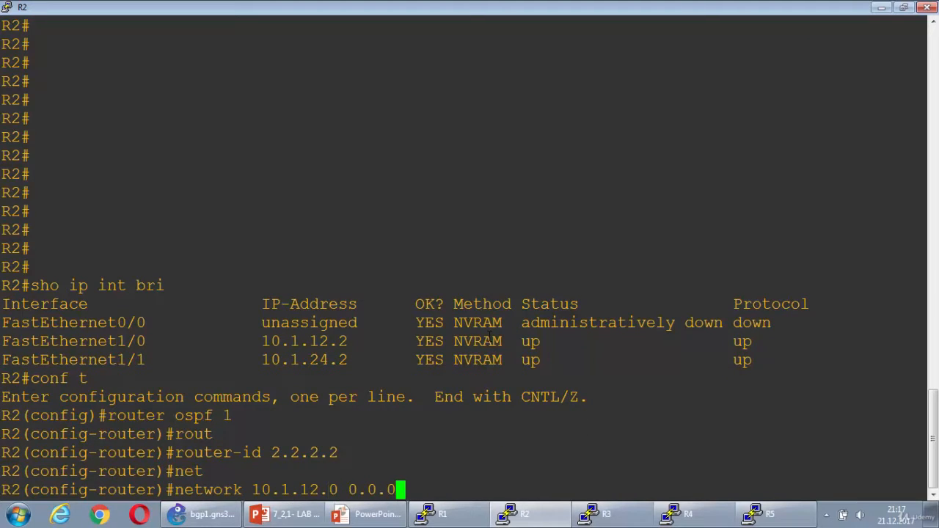
key(Return)
Reuse the previous network command to add 10.1.24.0 with wildcard 0.0.0.255 to area 0 on R2
key(Up)
key(Left)
key(Left)
key(Left)
key(Left)
key(Left)
key(Left)
key(Left)
key(Left)
key(Left)
key(Left)
key(Left)
key(Left)
key(Left)
key(Left)
key(Left)
key(Left)
key(Left)
key(Left)
key(Left)
key(Left)
key(Right)
key(Right)
key(Right)
key(BackSpace)
key(BackSpace)
text(24)
key(Return)
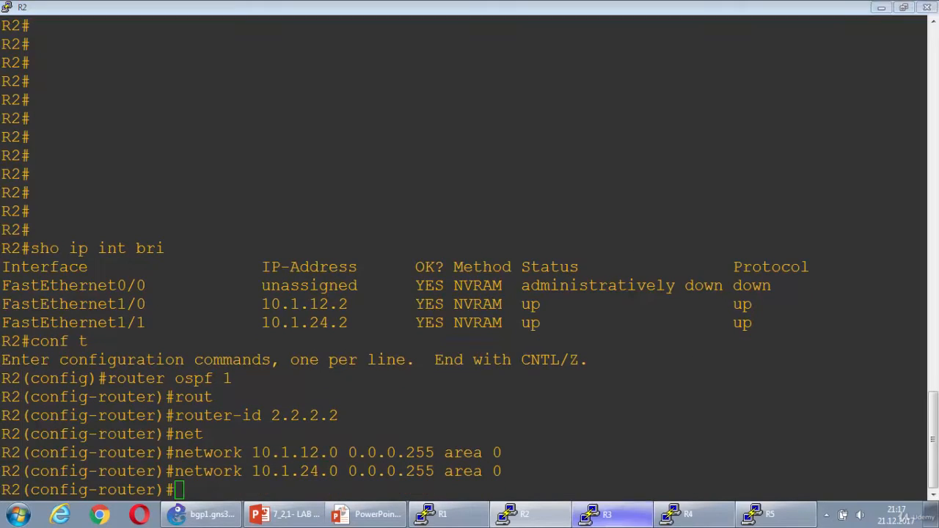
Switch to the R3 console and show its brief IP interface summary
click(601, 515)
text(sho ip int bri)
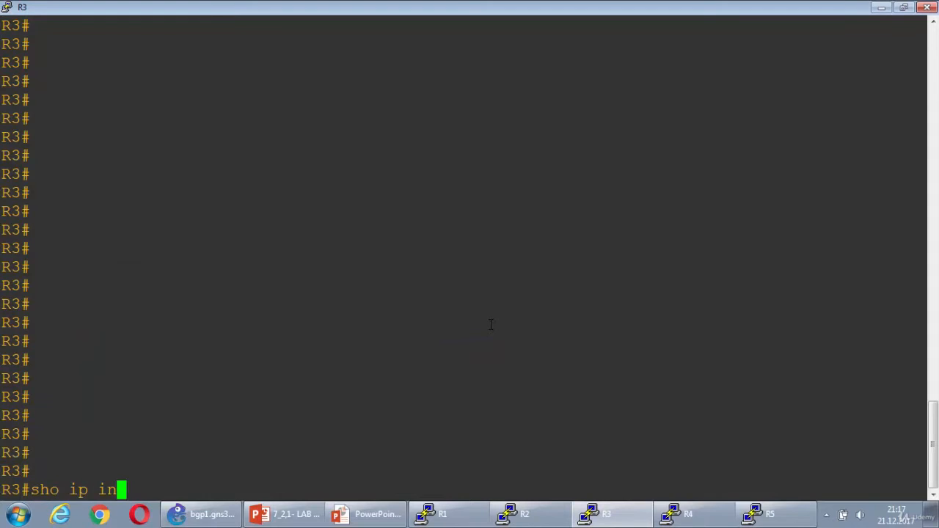
key(Return)
Enter configuration mode on R3 and start OSPF process 1 with router ID 3.3.3.3
text(conf t)
key(Return)
text(router ospf 1)
key(Return)
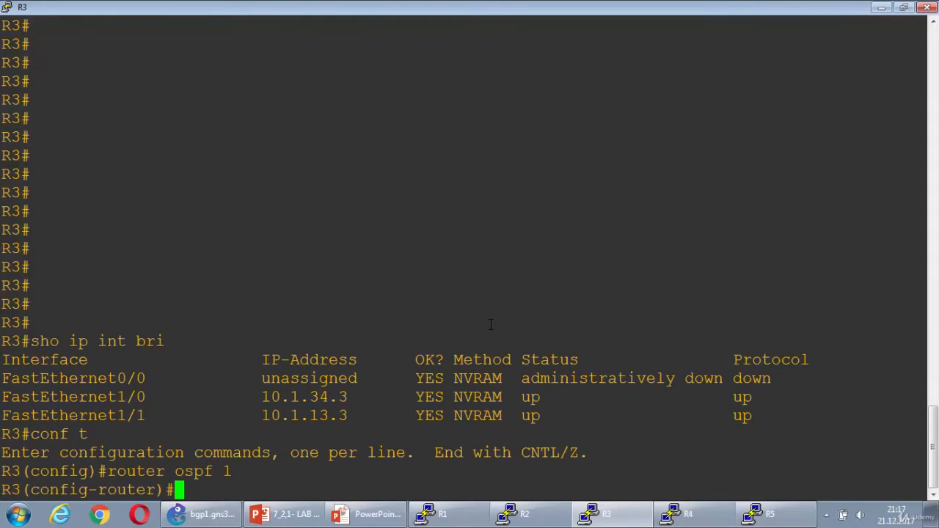
text(rou)
key(Tab)
text(3.3.3.)
text(3)
key(Return)
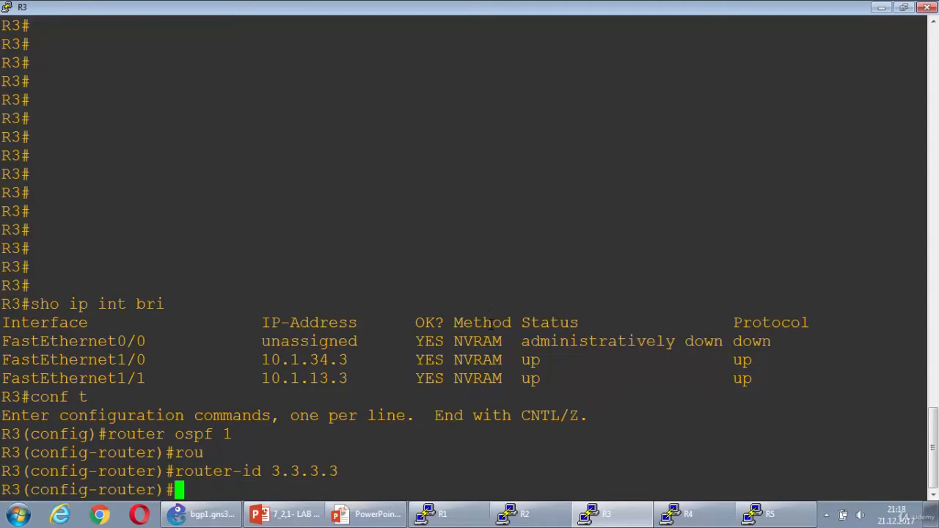
Add network 10.1.34.0 with wildcard 0.0.0.255 to OSPF area 0 on R3
text(net)
key(Tab)
text(10)
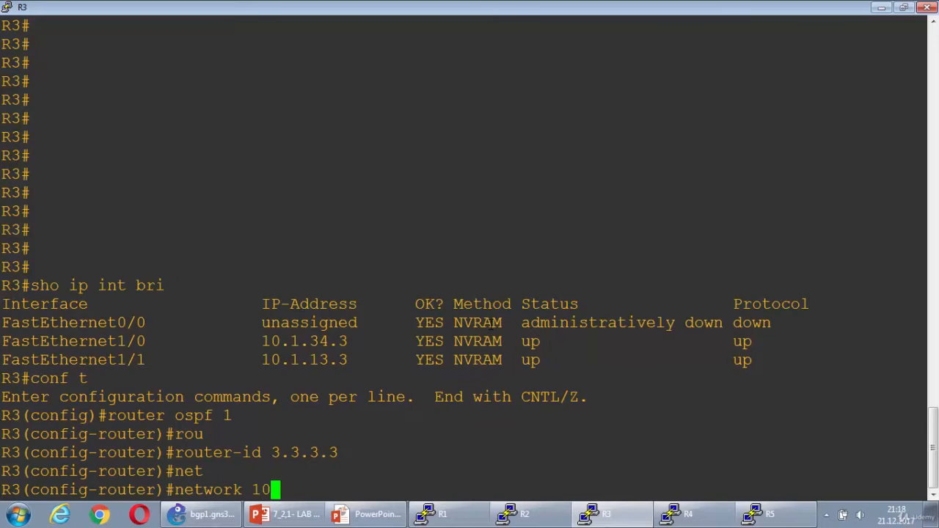
text(.1.34.0 0.0)
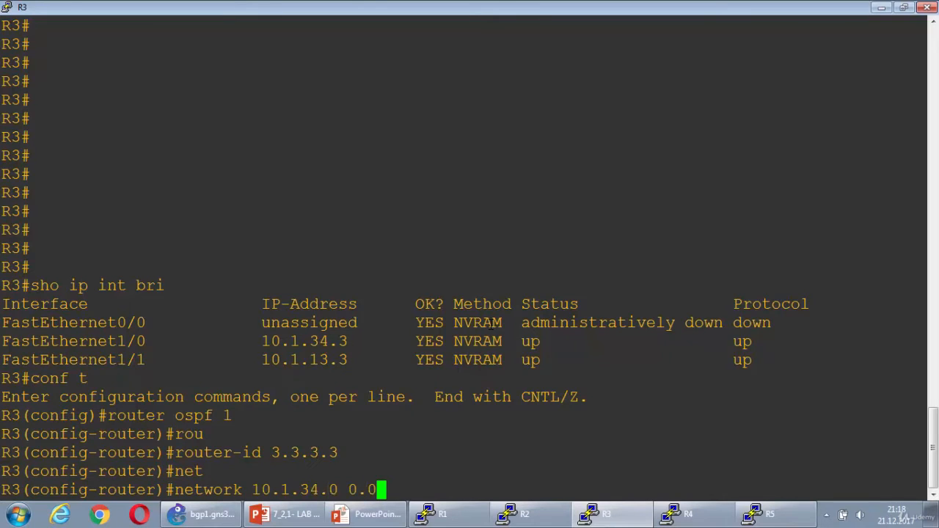
text(.0.255 area 0)
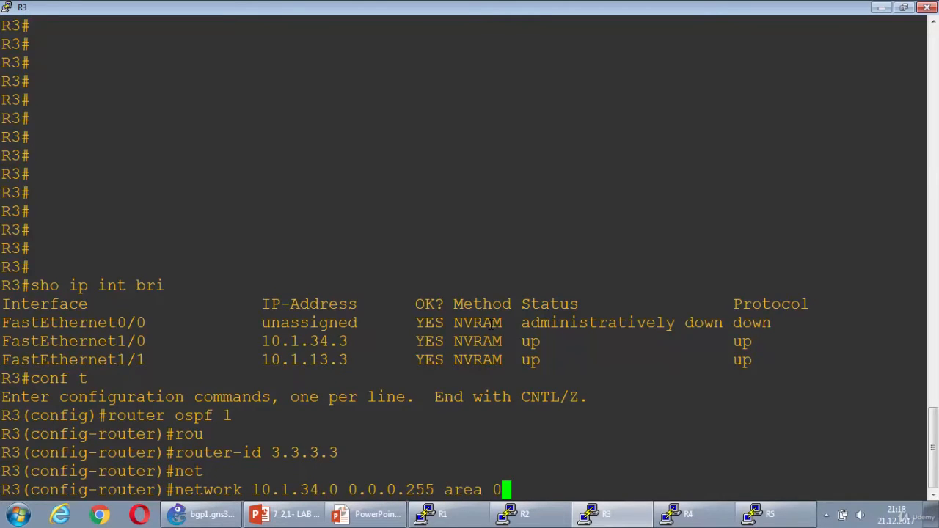
key(Return)
Reuse the previous network command to add 10.1.13.0 with wildcard 0.0.0.255 to area 0 on R3
key(Up)
key(Left)
key(Left)
key(Left)
key(Left)
key(Left)
key(Left)
key(Left)
key(Left)
key(Left)
key(Left)
key(Left)
key(Left)
key(Left)
key(Left)
key(Left)
key(Left)
key(Left)
key(Left)
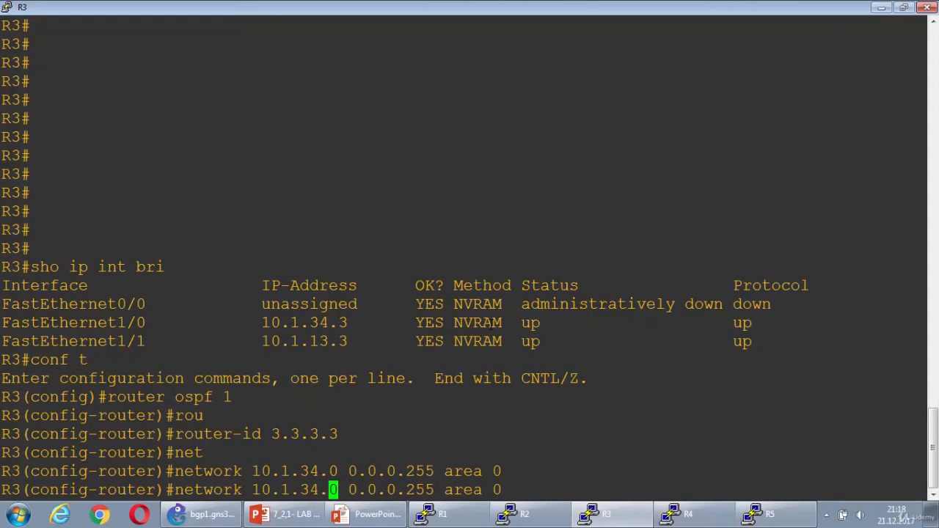
key(Left)
key(BackSpace)
key(BackSpace)
text(13)
key(Return)
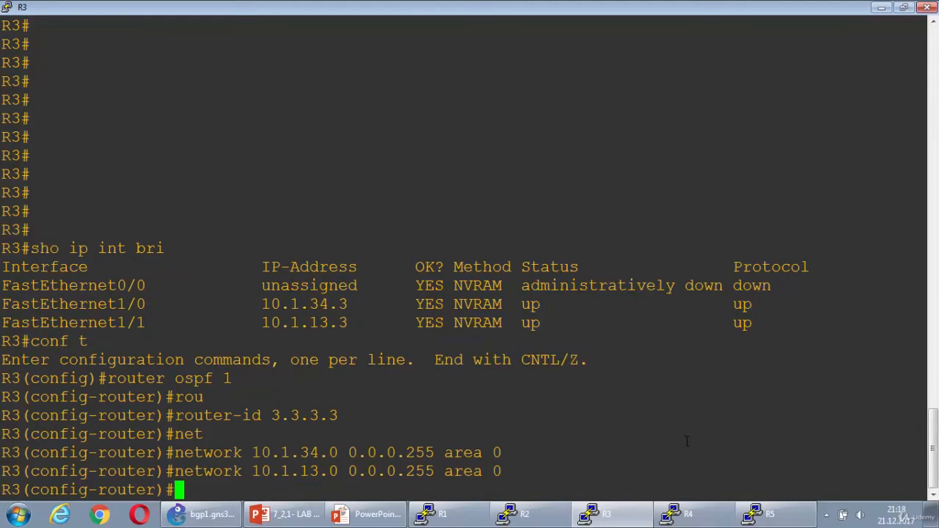
Switch to the R4 console and show its brief IP interface summary
click(686, 514)
text(sho i)
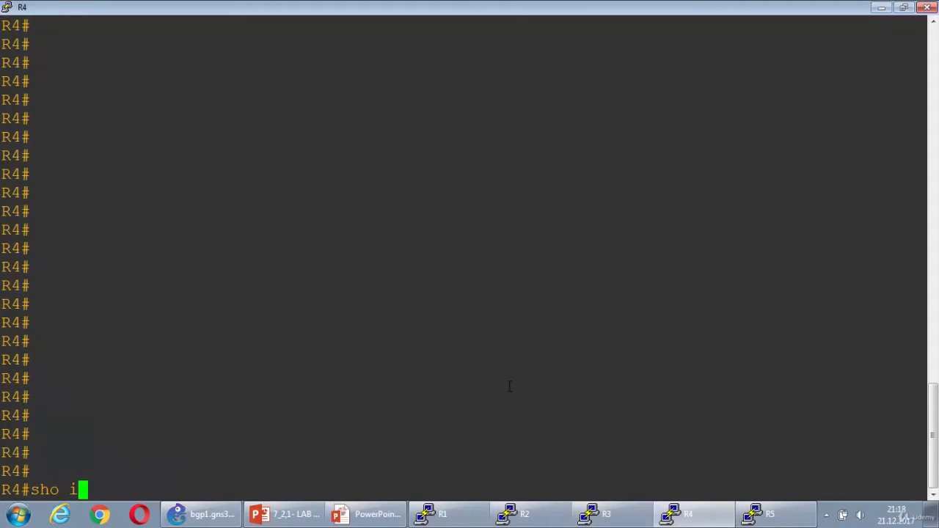
text(p int bri)
key(Return)
Enter configuration mode on R4 and start OSPF process 1 with router ID 4.4.4.4
text(conf t)
key(Return)
text(router)
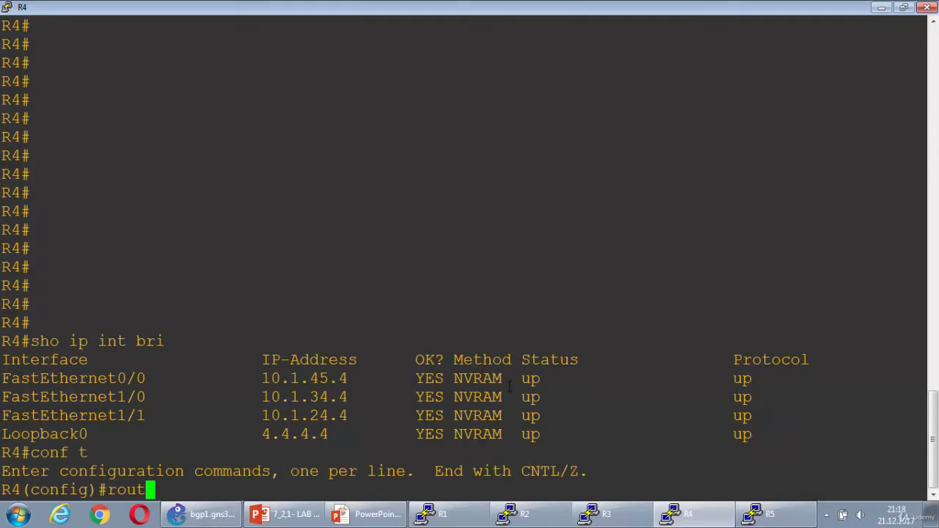
key(Tab)
text(osp)
key(Tab)
text(1)
key(Return)
text(router)
key(Tab)
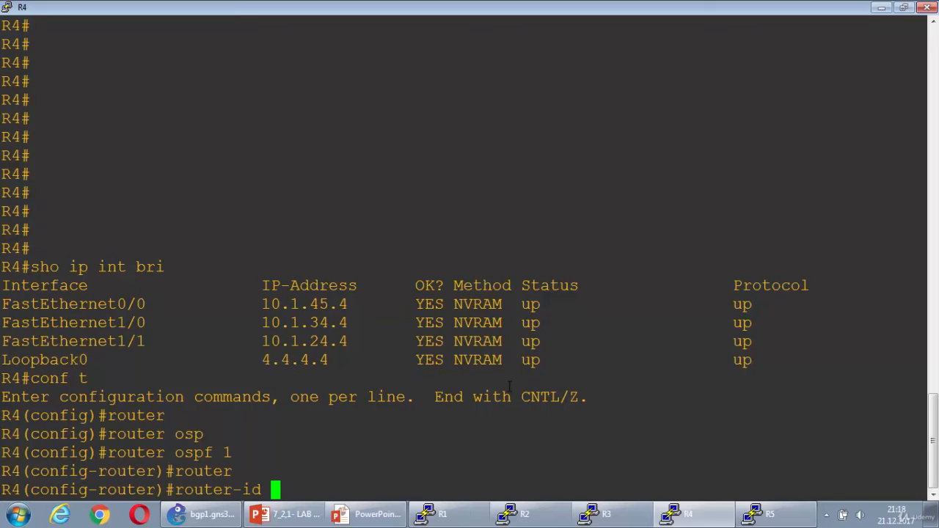
text(4.4.4.4)
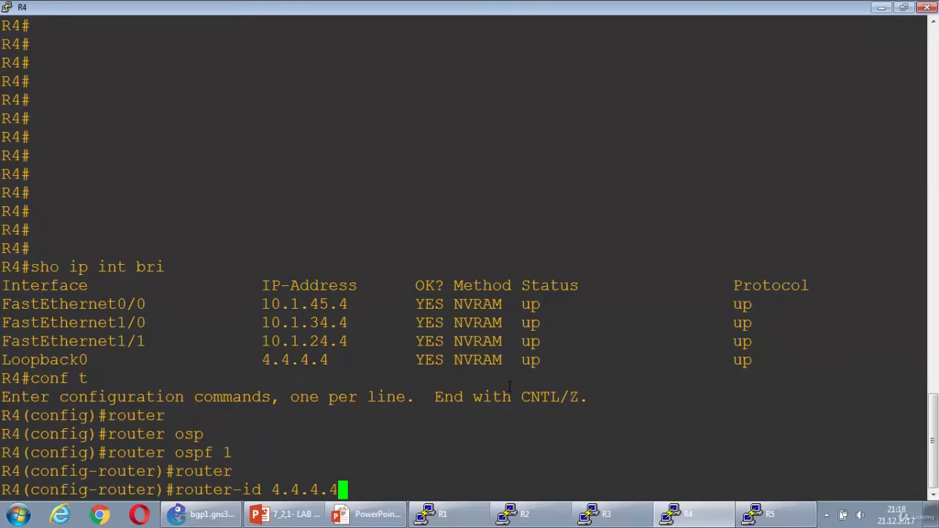
key(Return)
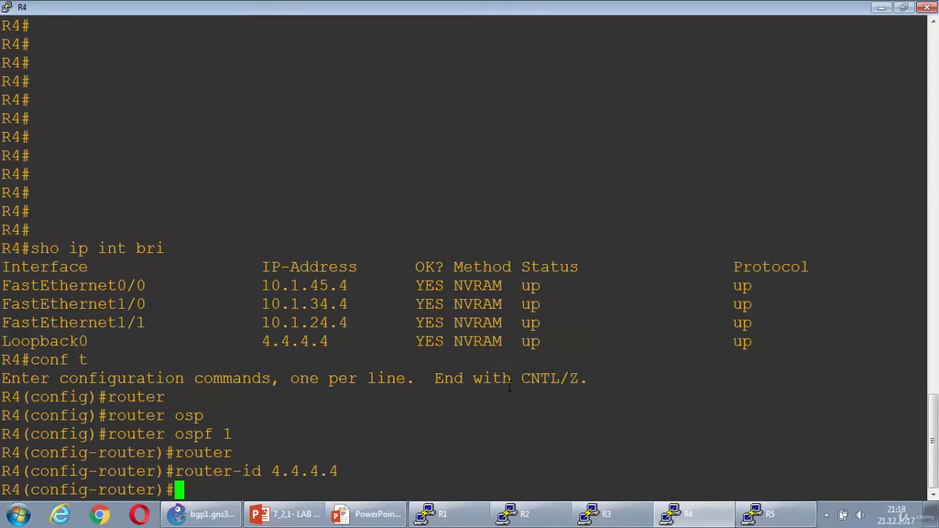
Add network 10.1.45.0 with wildcard 0.0.0.255 to OSPF area 0 on R4
text(net)
key(Tab)
text(10.)
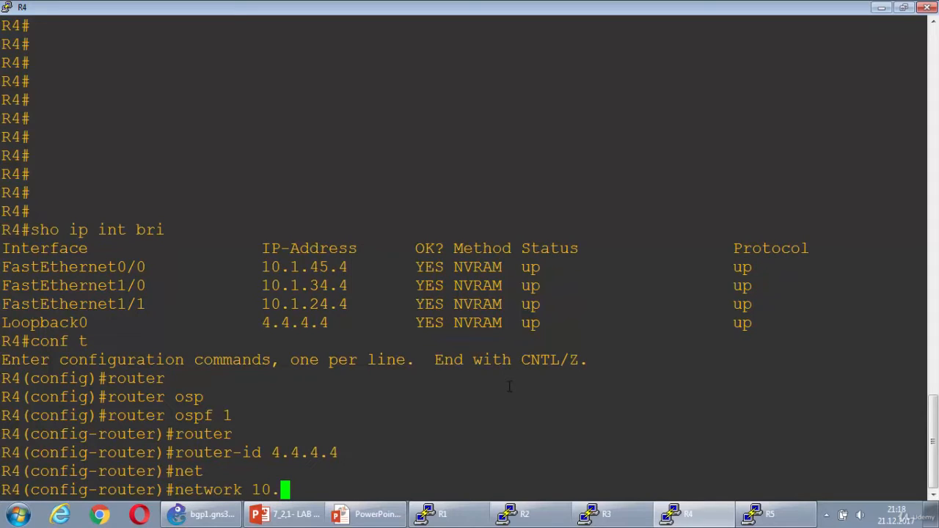
text(1.45.0 0.0.0.)
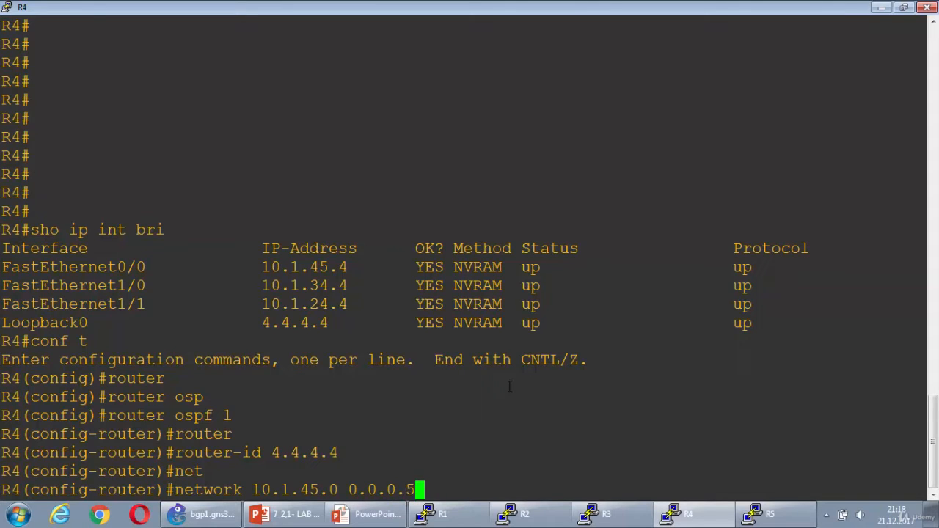
text(255 area 0)
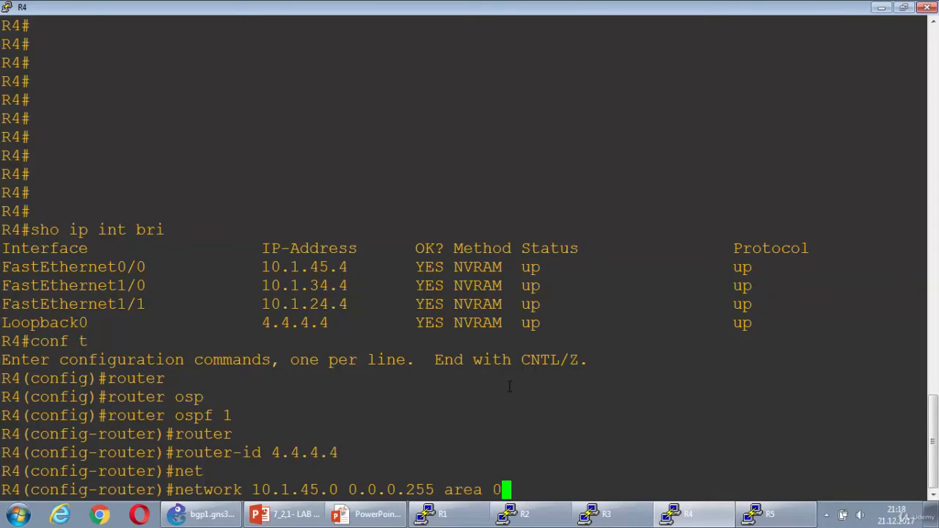
key(Return)
Reuse the previous network command to add 10.1.34.0 with wildcard 0.0.0.255 to area 0 on R4
key(Up)
key(Left)
key(Left)
key(Left)
key(Left)
key(Left)
key(Left)
key(Left)
key(Left)
key(Left)
key(Left)
key(Left)
key(Left)
key(Left)
key(Left)
key(Left)
key(Left)
key(Left)
key(Left)
key(Left)
key(BackSpace)
key(BackSpace)
text(34)
key(Return)
Reuse the previous network command to add 10.1.24.0 with wildcard 0.0.0.255 to area 0 on R4
key(Up)
key(Left)
key(Left)
key(Left)
key(Left)
key(Left)
key(Left)
key(Left)
key(Left)
key(Left)
key(Left)
key(Left)
key(Left)
key(Left)
key(Left)
key(Left)
key(Left)
key(Left)
key(Left)
key(Left)
key(Left)
key(Left)
key(Left)
key(Left)
key(Right)
key(Right)
key(Right)
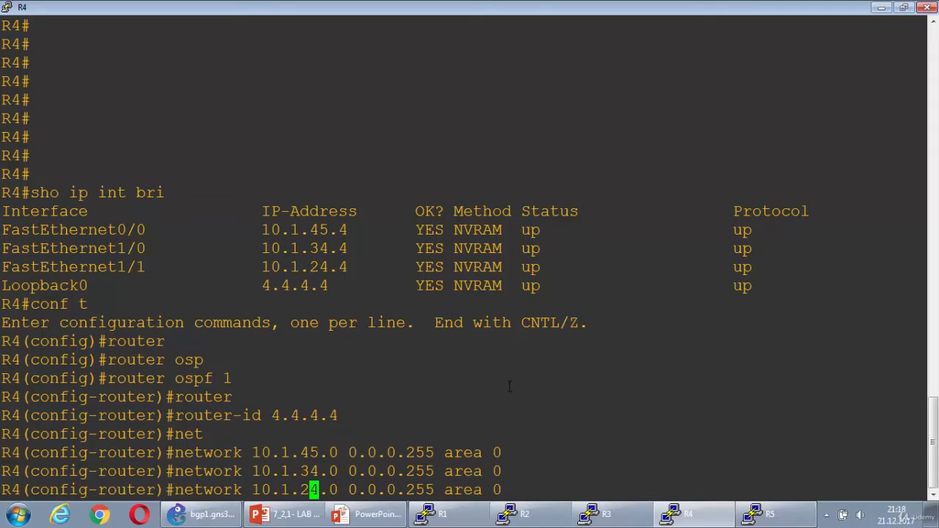
key(Return)
Add R4's loopback network 4.4.4.4 with wildcard 0.0.0.0 to OSPF area 0
text(net)
key(Tab)
text(4)
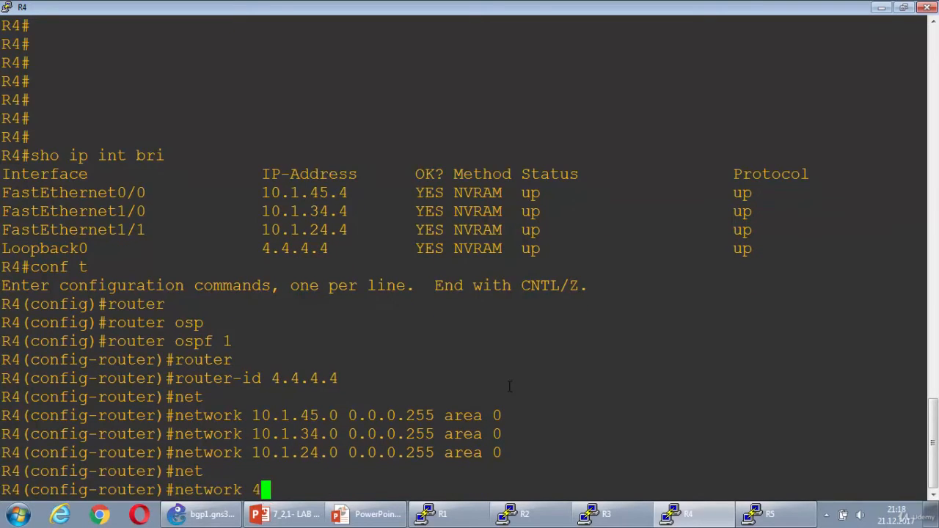
text(.4.4.4 0.0.00)
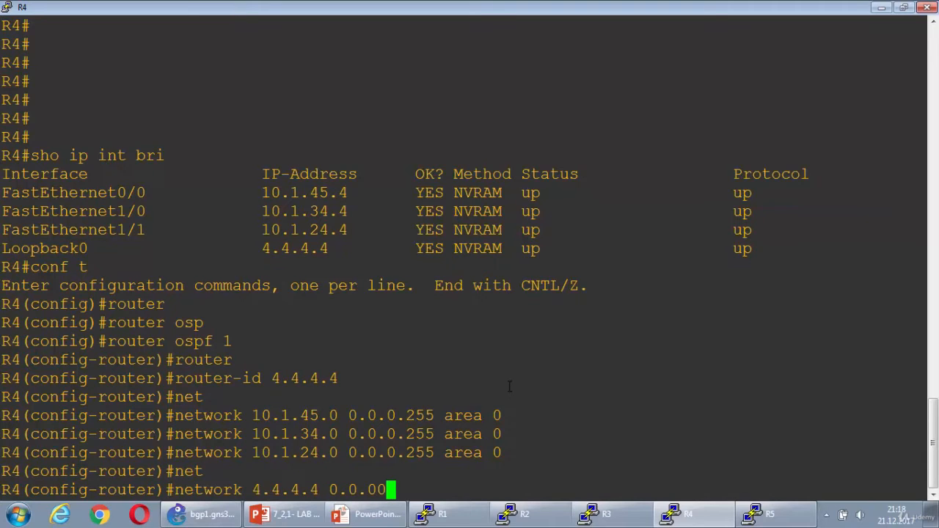
key(BackSpace)
text(.0 area 0)
key(Return)
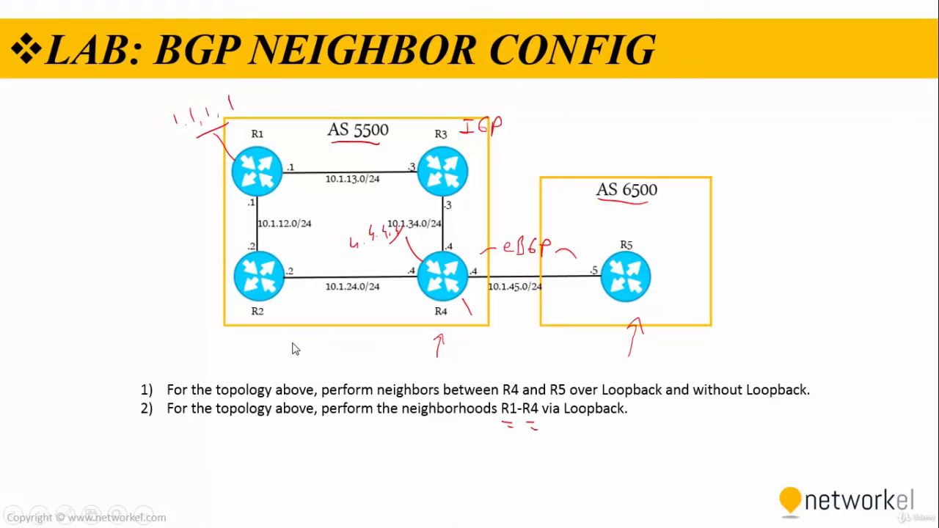
Draw a pen arrow on the lab slide pointing at the AS 5500 box
key(ctrl+p)
drag(374, 89, 347, 114)
mouse_move(350, 100)
mouse_down()
mouse_move(347, 112)
mouse_move(360, 112)
mouse_up()
Underline the second lab task on the slide with the pen, then its words "via Loopback"
mouse_move(190, 426)
mouse_down()
mouse_move(514, 434)
mouse_move(622, 422)
mouse_up()
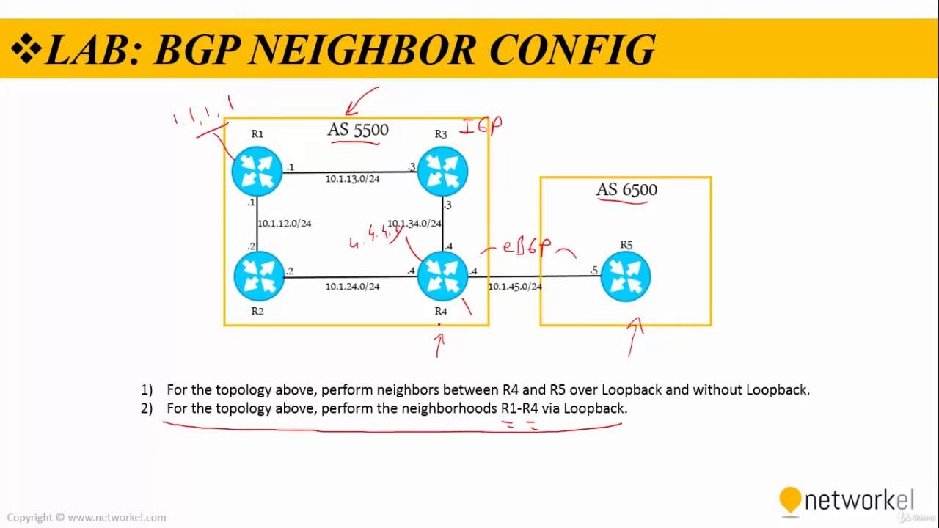
drag(544, 419, 628, 422)
click(626, 417)
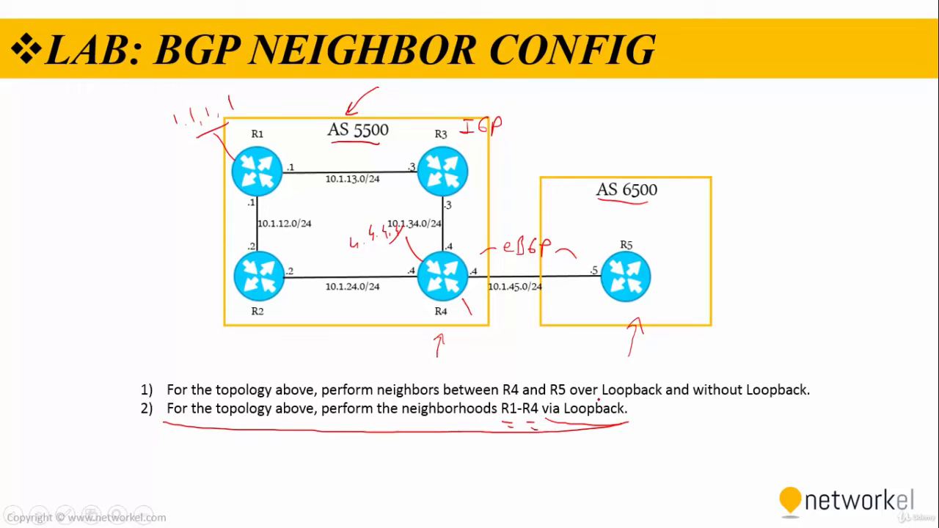
Switch to the R1 console and exit OSPF router configuration mode
key(alt+Tab)
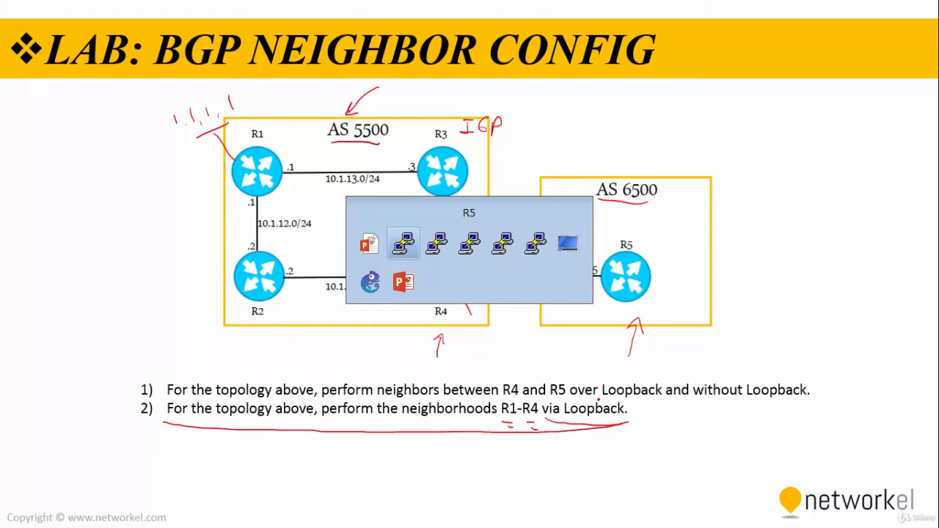
key(alt+Tab)
key(alt+Tab)
key(alt+Tab)
key(Return)
key(Return)
key(Return)
text(exi)
key(Return)
text(router o)
key(BackSpace)
key(BackSpace)
key(BackSpace)
key(BackSpace)
key(BackSpace)
key(BackSpace)
key(BackSpace)
key(BackSpace)
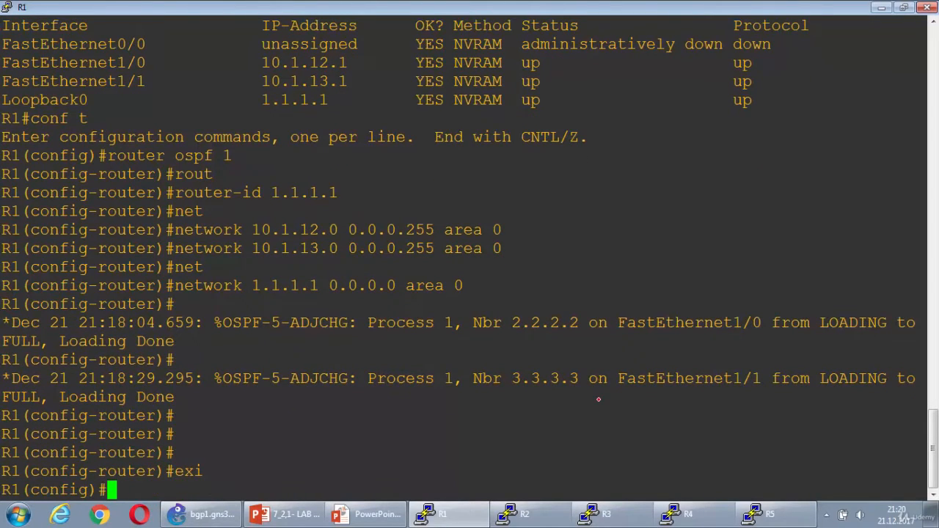
End configuration mode on R1 and ping R4's loopback address 4.4.4.4
text(end)
key(Return)
text(ping 4.4)
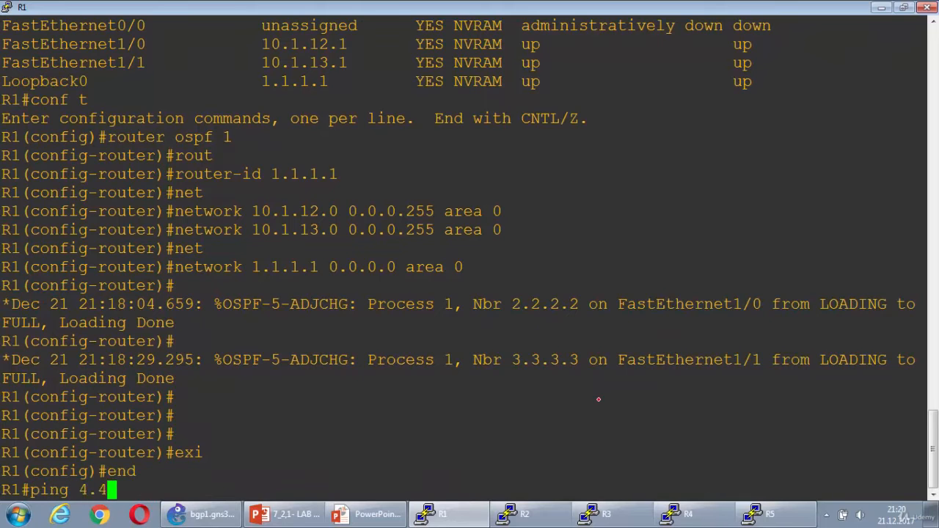
text(.4.4)
key(Return)
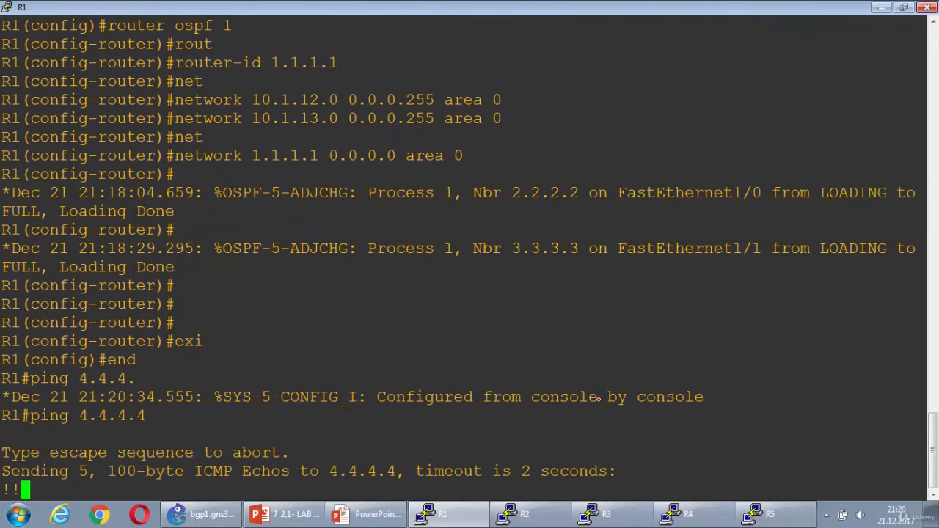
Ping 4.4.4.4 from R1 again using loopback 0 (l0) as the source
key(Up)
text(os)
key(BackSpace)
key(BackSpace)
text(source l0)
key(Tab)
text(lo)
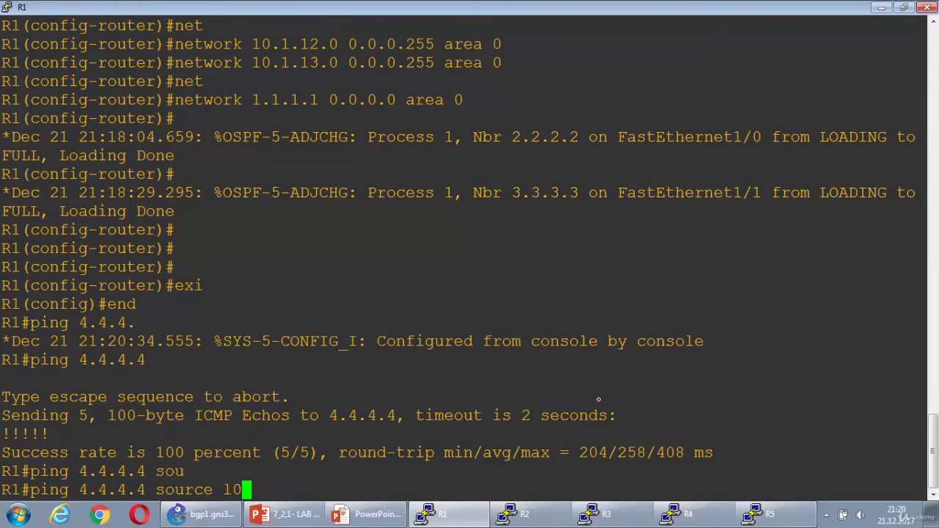
key(Return)
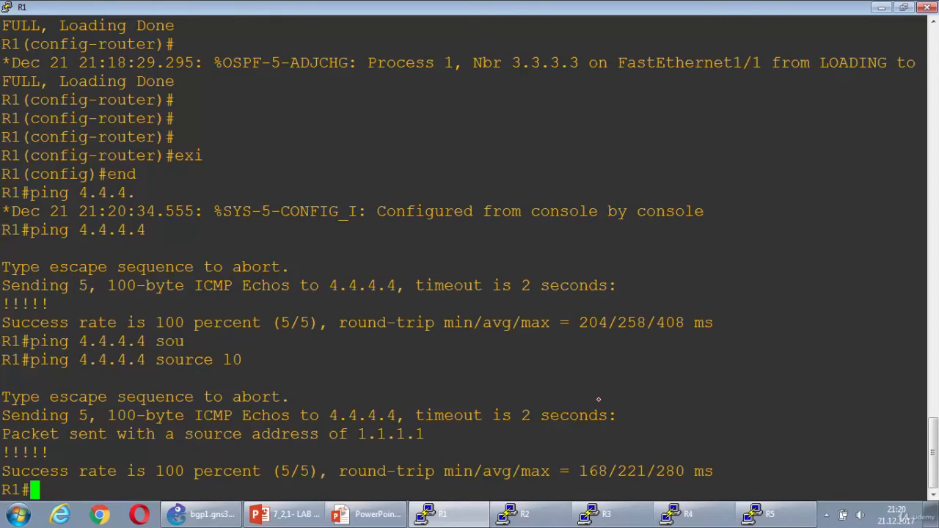
Enter global configuration mode on R1 and start BGP for autonomous system 5500
text(conf t)
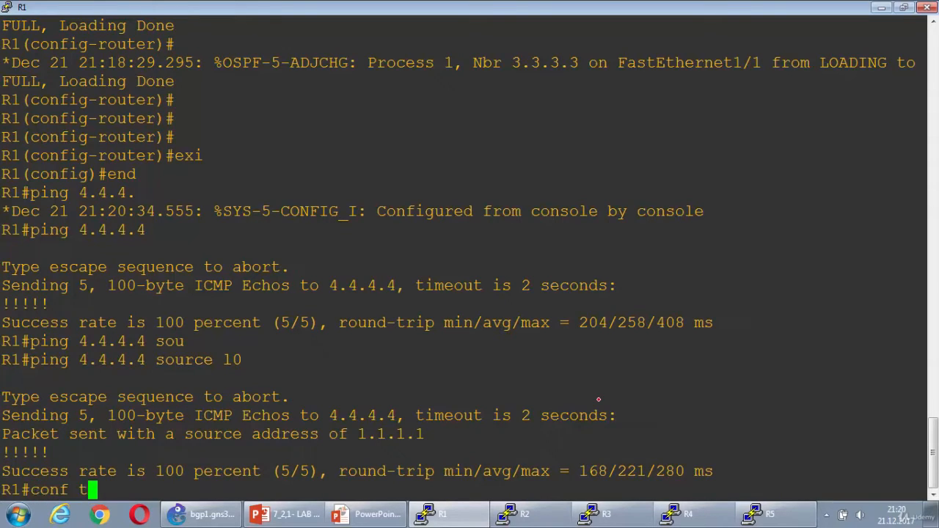
key(Return)
text(router )
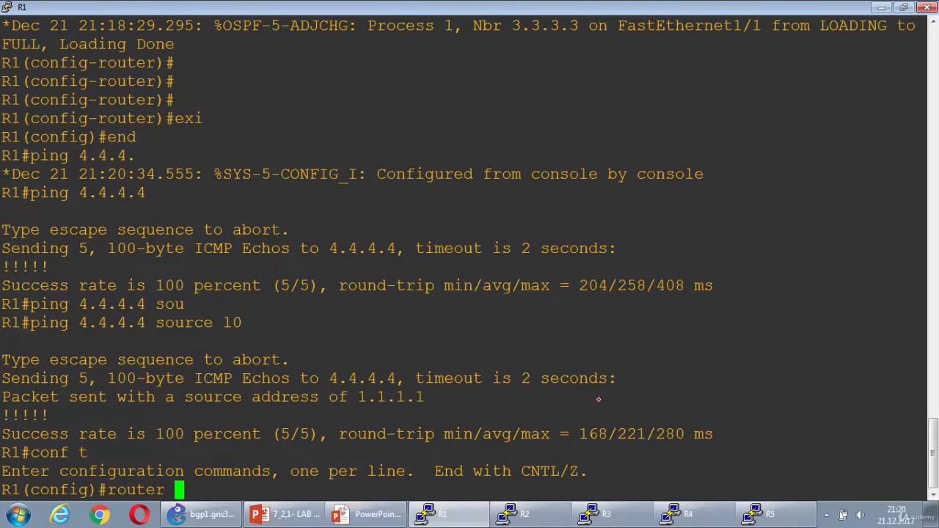
text(bgp 55)
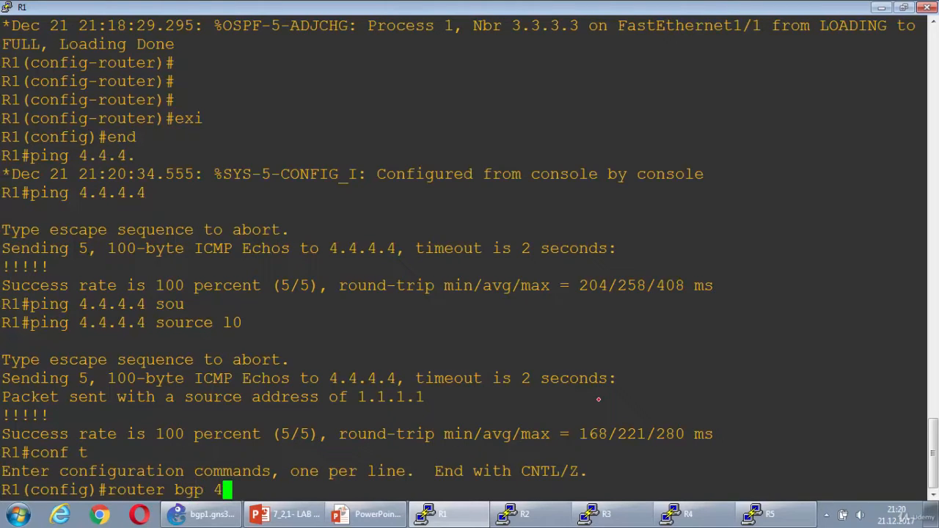
text(00)
key(Return)
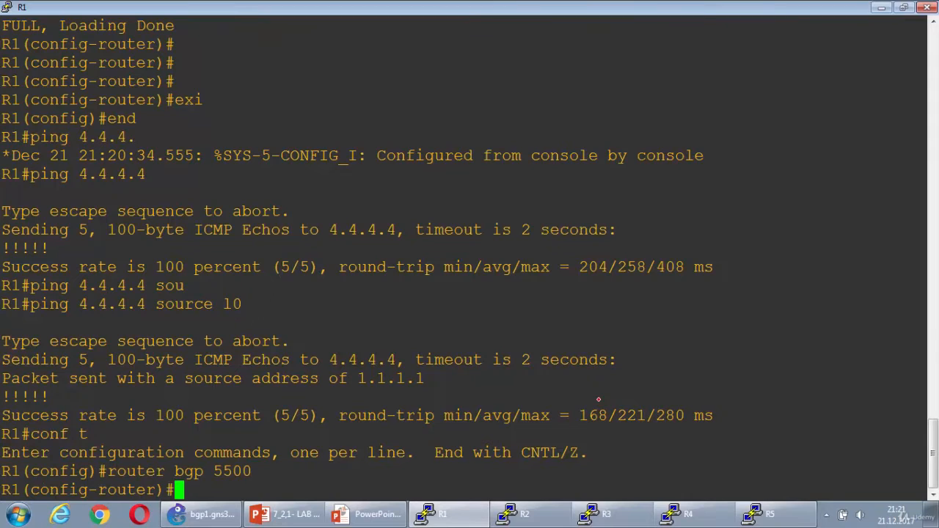
Define 4.4.4.4 as a BGP neighbor of R1 with remote-as 5500
text(nei)
key(Tab)
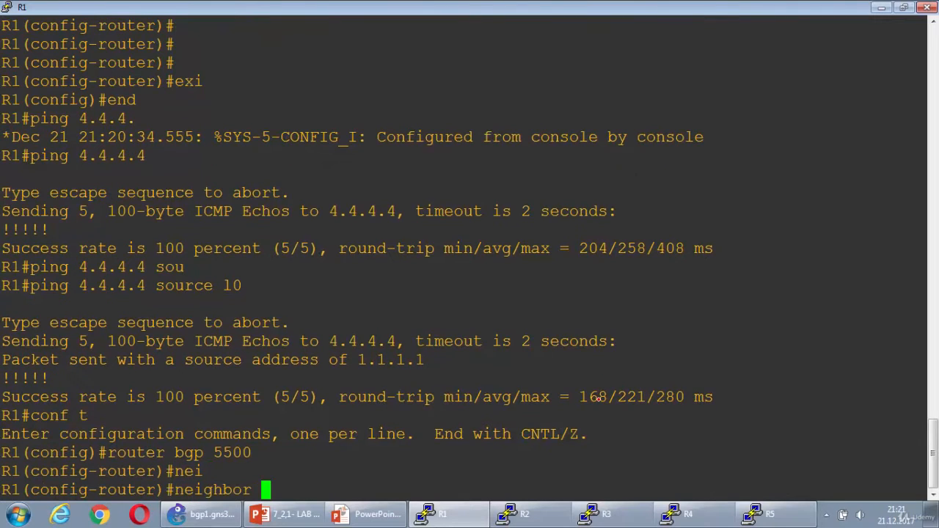
text(4.4.4.4 remo)
key(Tab)
text(te)
key(Tab)
text(-as )
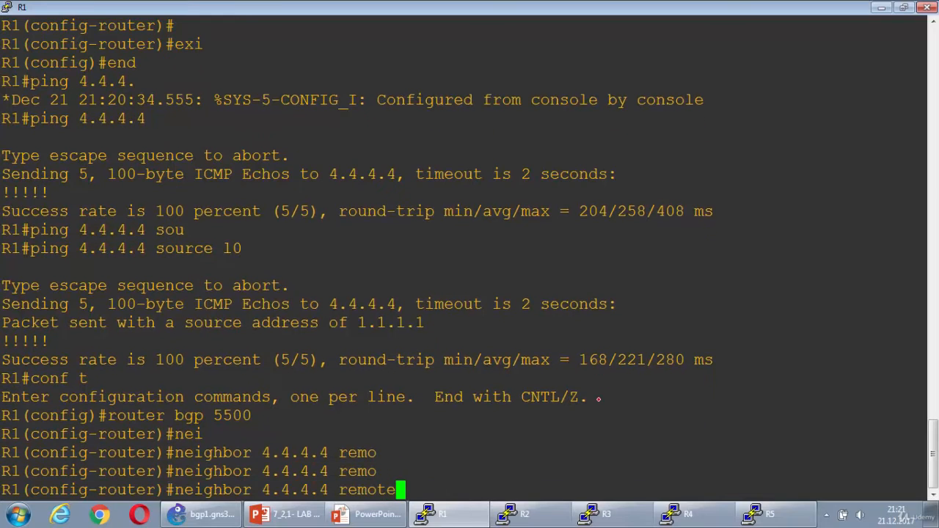
text(5500)
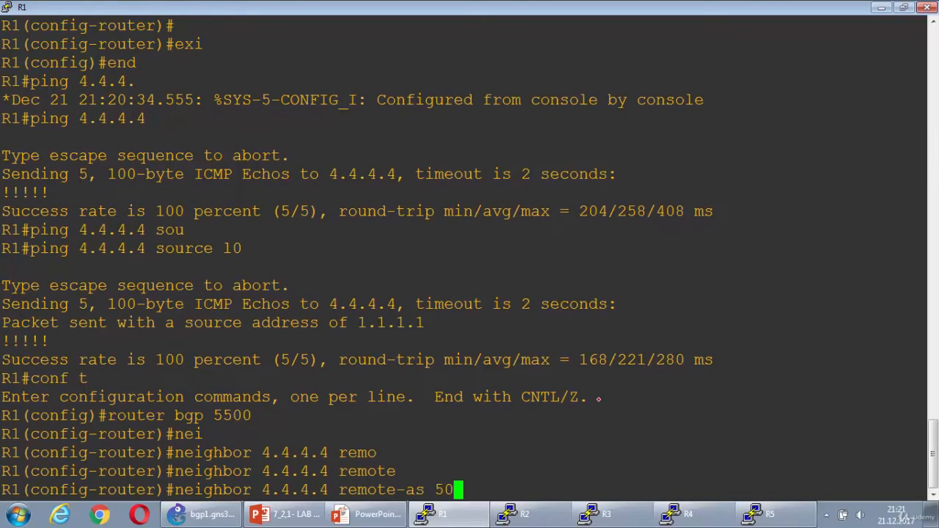
key(Return)
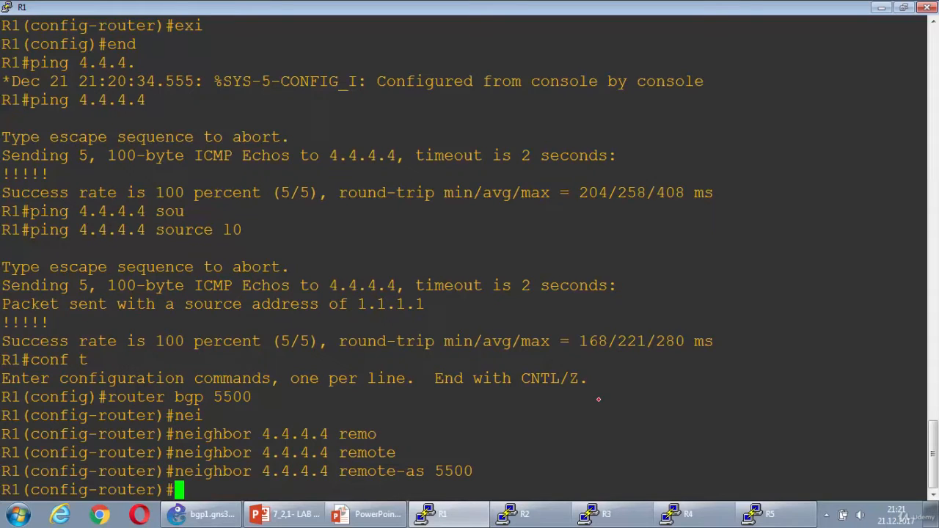
Set loopback 0 as R1's update-source for BGP neighbor 4.4.4.4
text(nei)
key(Tab)
text(3)
key(BackSpace)
text(4.4.4.4 )
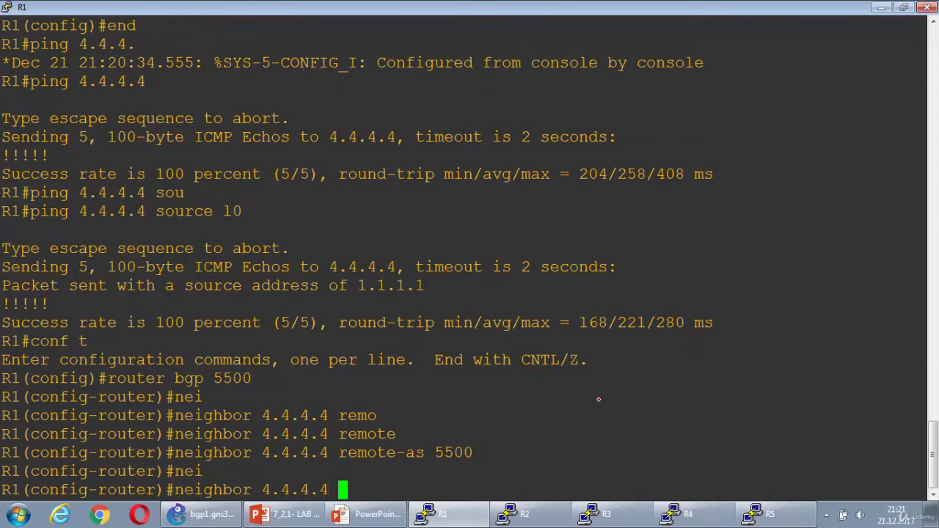
text(upda)
key(Tab)
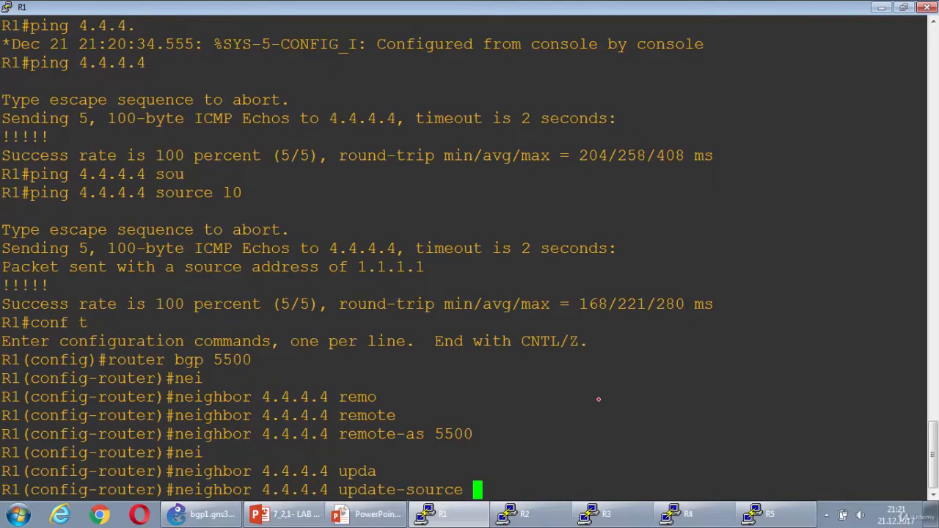
text(loo)
key(Tab)
text(0)
key(Return)
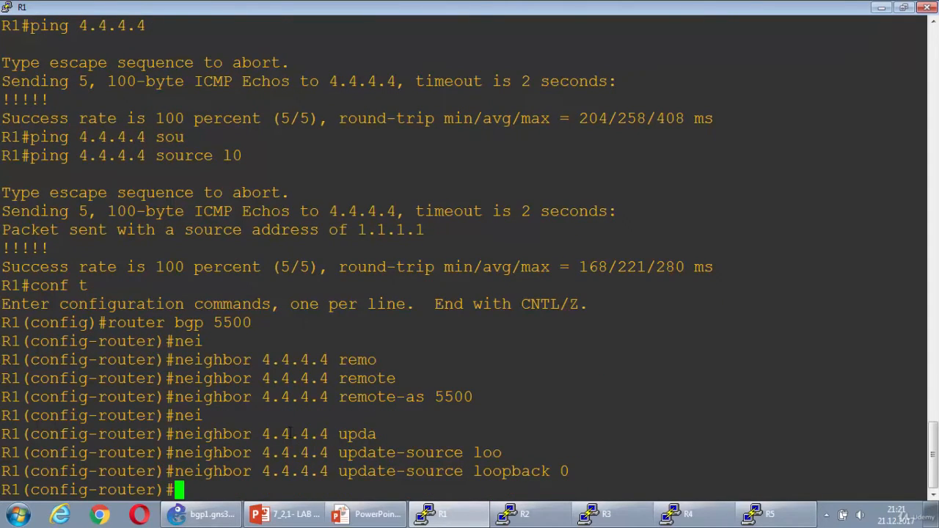
Highlight the last neighbor command in R1's console, then only its "update-source loopback 0" part
drag(167, 471, 571, 472)
click(570, 472)
drag(339, 474, 567, 471)
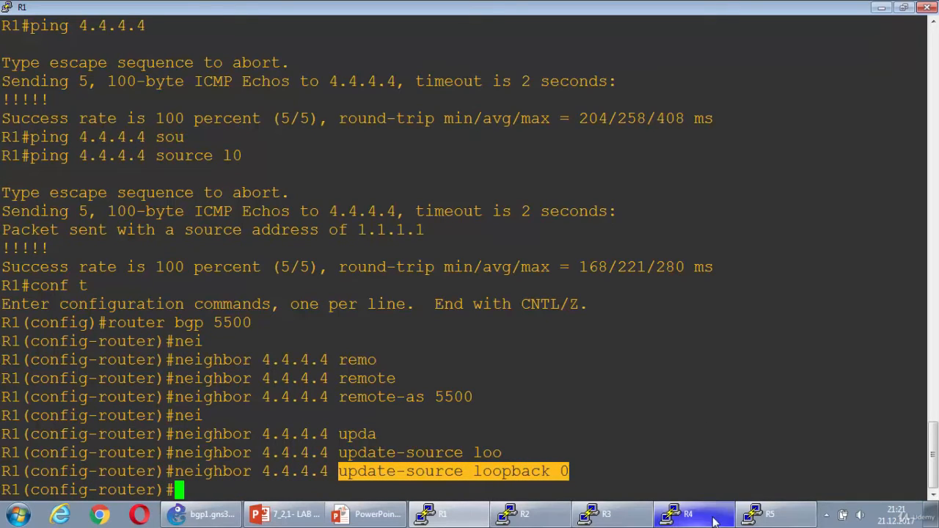
Switch to the R4 console, leave OSPF router configuration and start BGP for autonomous system 5500
click(683, 514)
text(exi)
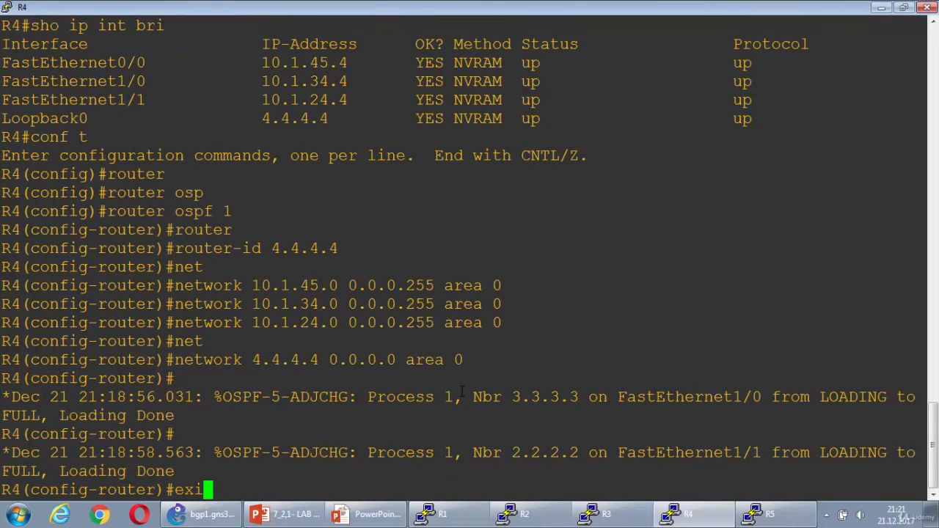
key(Return)
text(router )
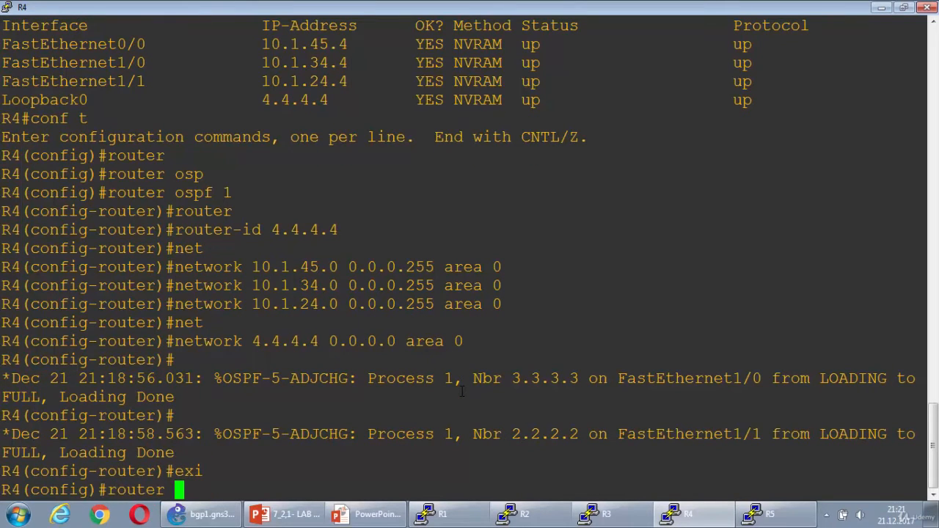
text(bg)
key(Tab)
text(5500)
key(Return)
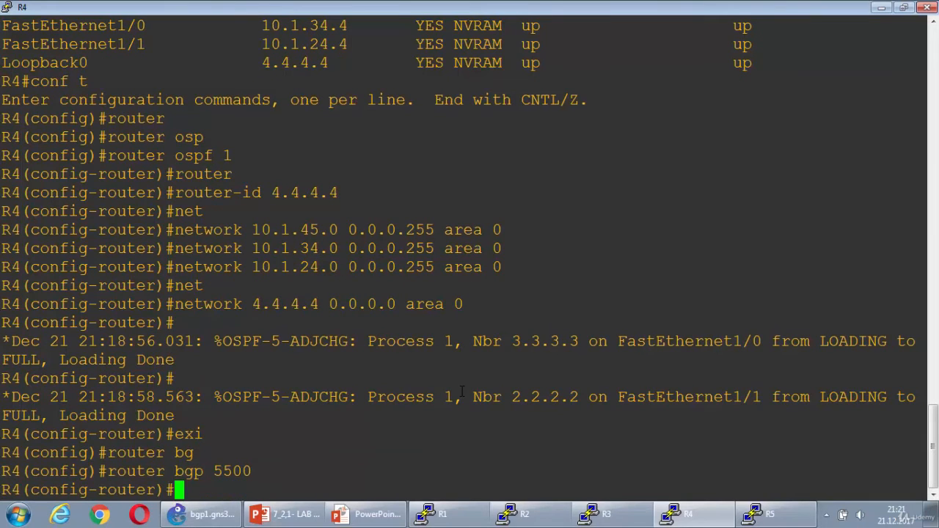
Define 1.1.1.1 as a BGP neighbor of R4 with remote-as 5500
text(nei)
key(Tab)
text(1.1.1)
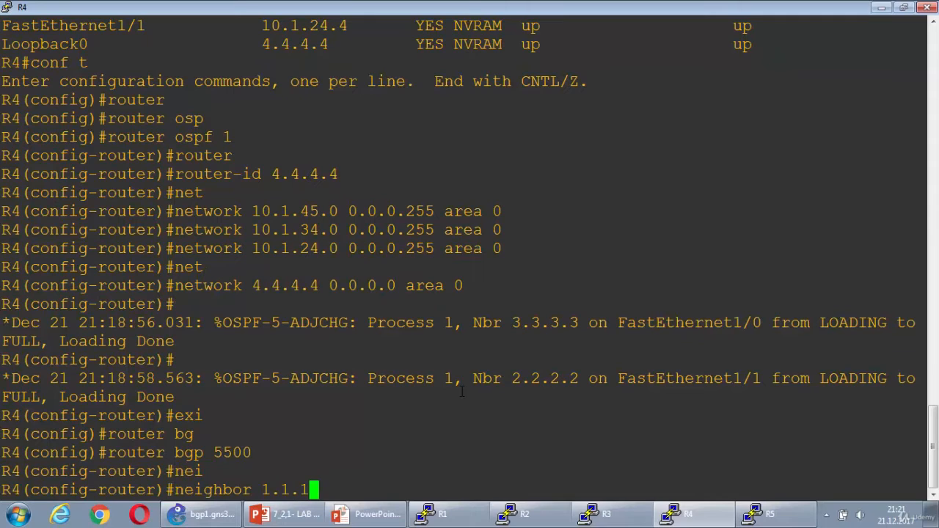
text(.1 remote)
key(Tab)
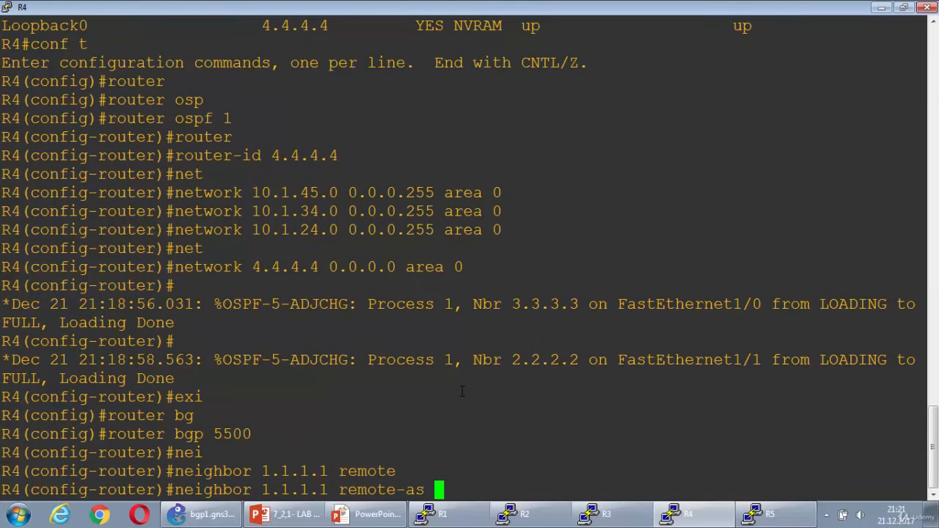
text(5500)
key(Return)
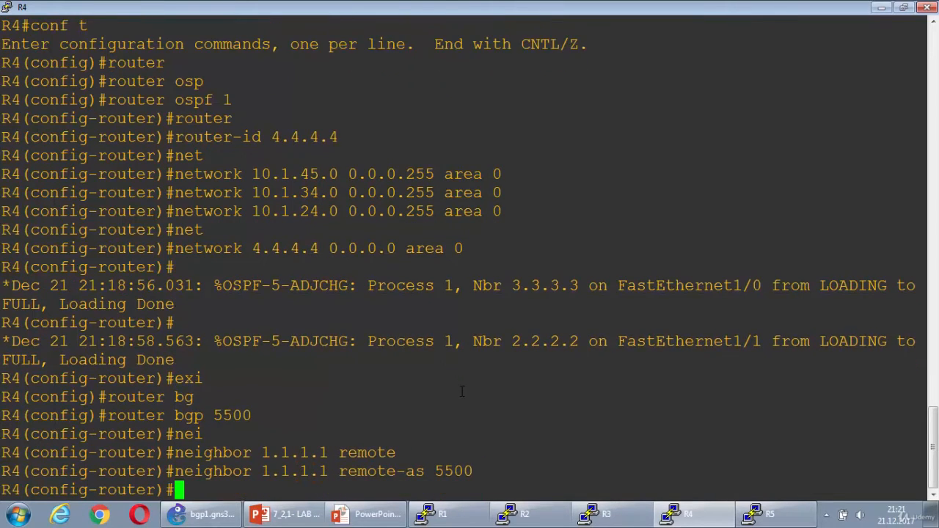
Set loopback 0 as R4's update-source for neighbor 1.1.1.1, highlighting the address and the loopback before submitting the command
text(nei)
key(Tab)
text(1.1.1.1 u)
text(lo)
key(Tab)
text(0)
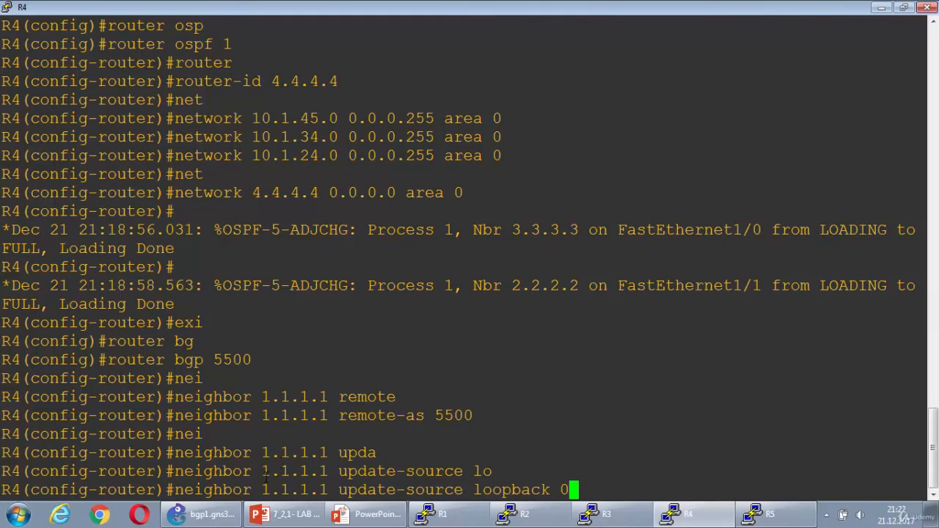
drag(254, 490, 324, 490)
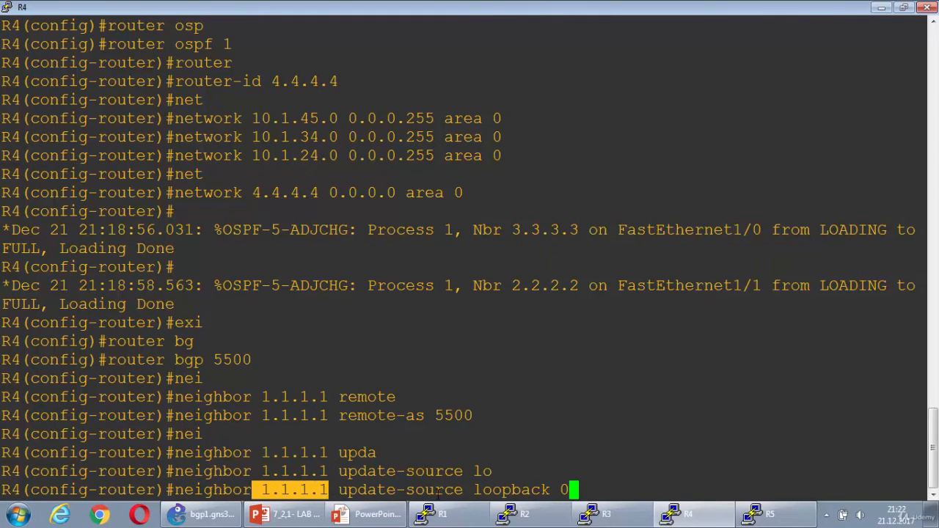
drag(474, 490, 568, 490)
click(571, 470)
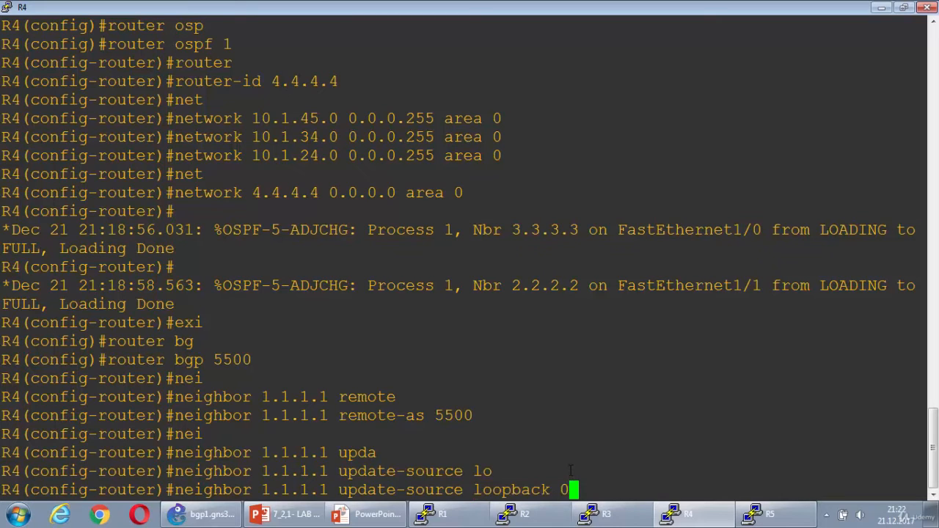
key(Return)
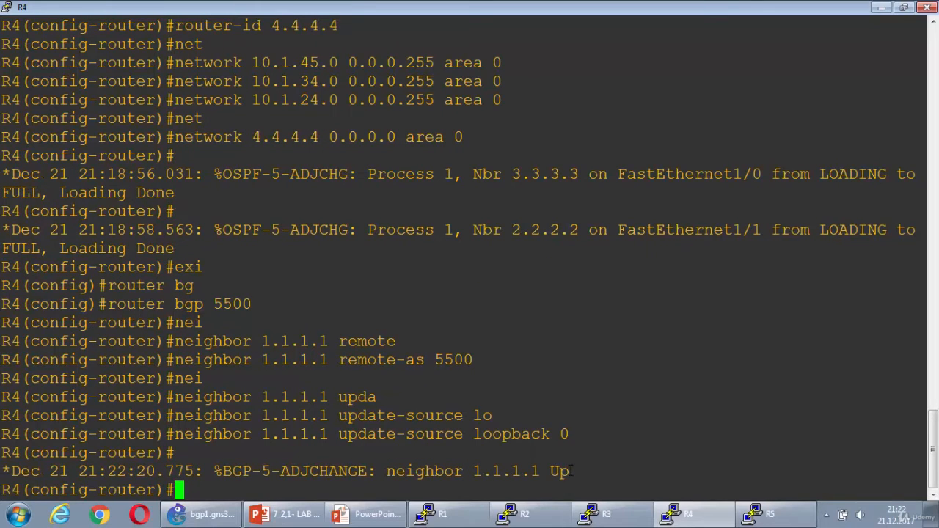
Highlight the BGP adjacency change message for neighbor 1.1.1.1 in R4's console, then clear the selection
drag(3, 469, 565, 471)
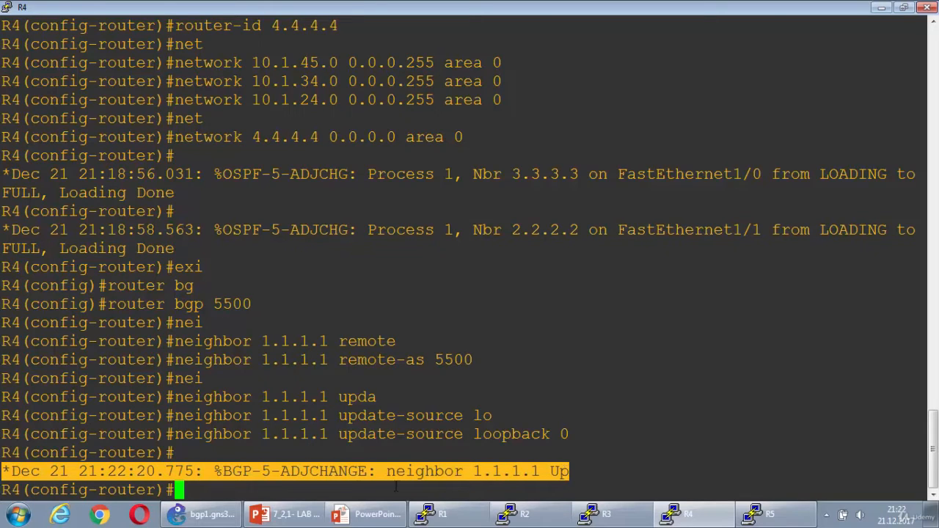
click(219, 465)
drag(217, 467, 571, 475)
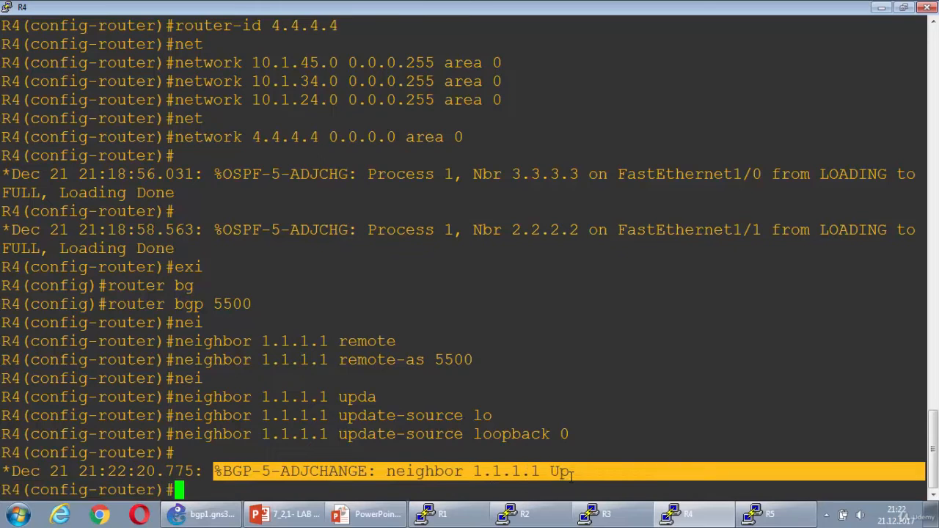
click(572, 474)
End configuration mode on R4 and display the IP BGP summary
text(end)
key(Return)
text(show ip bg)
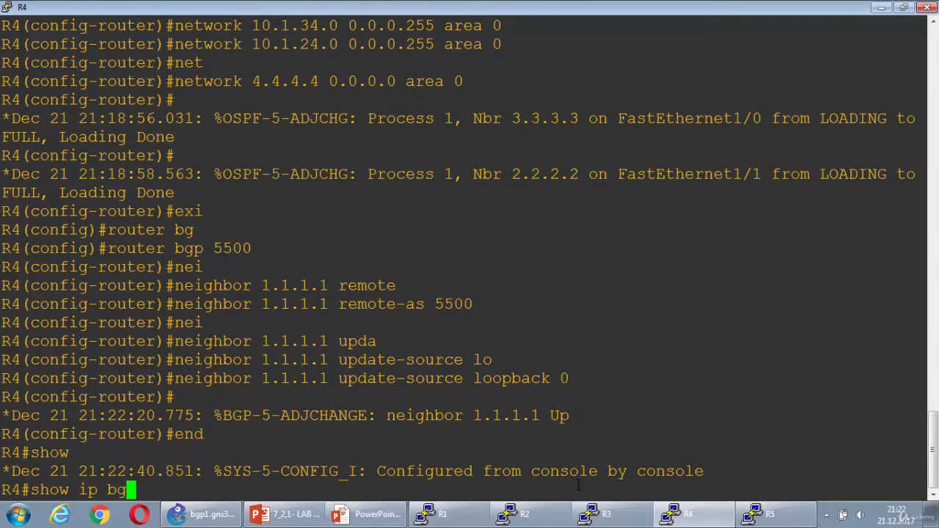
key(Tab)
text(sum)
key(Tab)
key(Return)
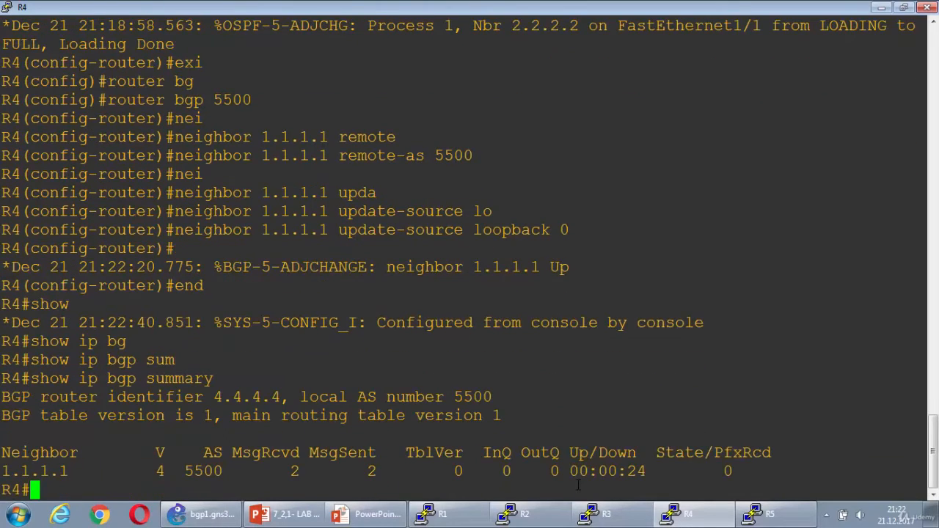
Highlight neighbor 1.1.1.1 and its Up/Down time in the BGP summary, then clear the selection
drag(2, 471, 69, 471)
drag(569, 471, 654, 472)
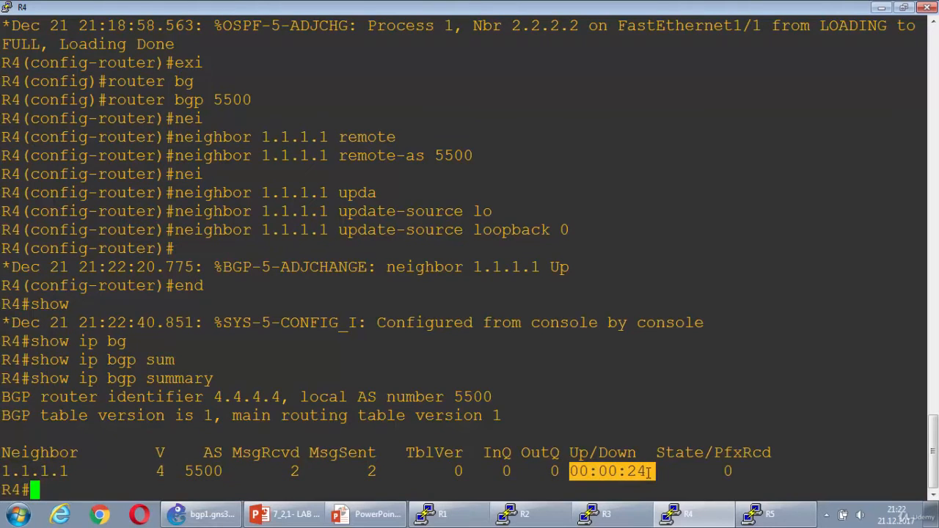
click(491, 488)
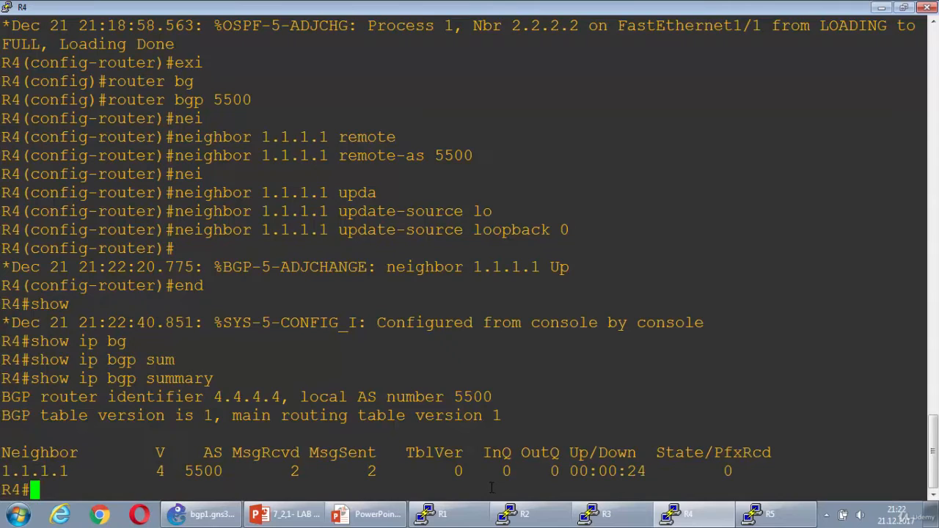
Switch to the lab slide, tick the second task with the pen and draw a double-headed arrow between R4 and R5
click(369, 515)
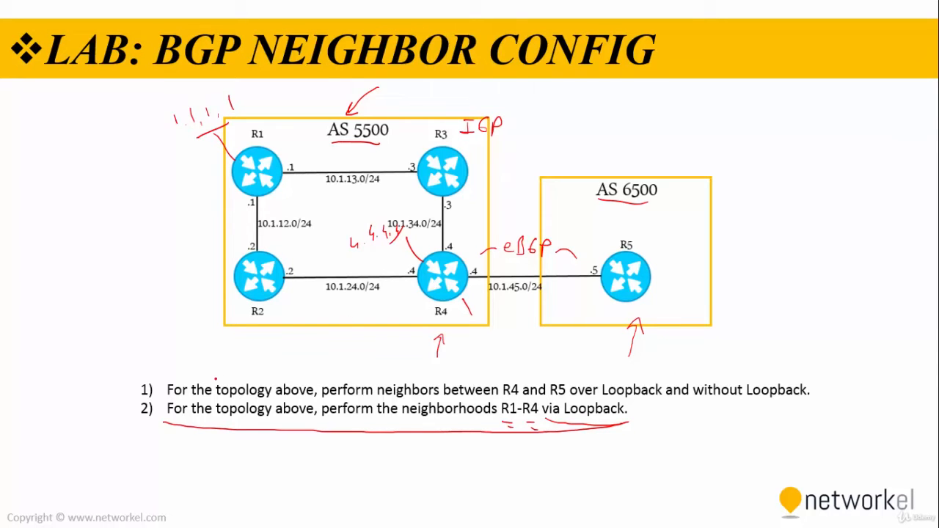
drag(122, 411, 152, 404)
mouse_move(467, 308)
mouse_down()
mouse_move(499, 334)
mouse_move(547, 343)
mouse_move(617, 306)
mouse_move(613, 317)
mouse_up()
drag(463, 310, 480, 312)
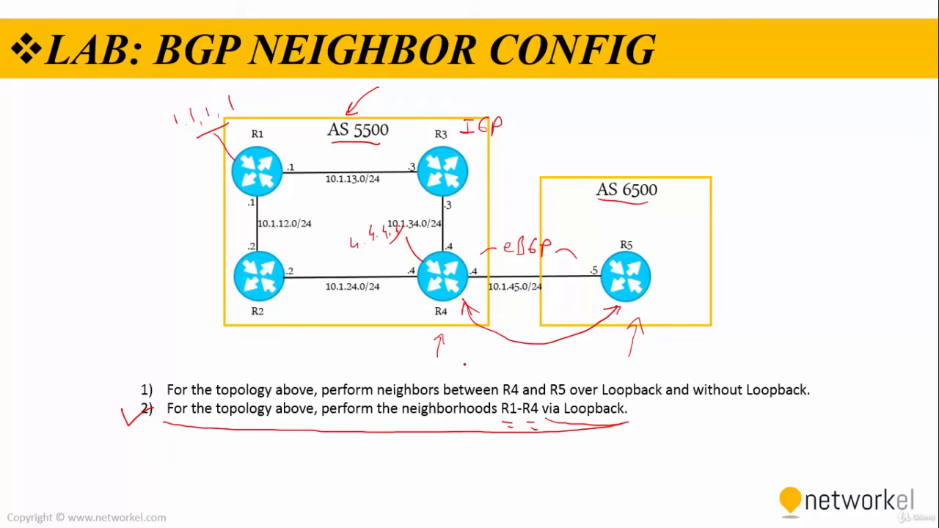
Return to the R4 console and display the brief IP interface list
key(alt+Tab)
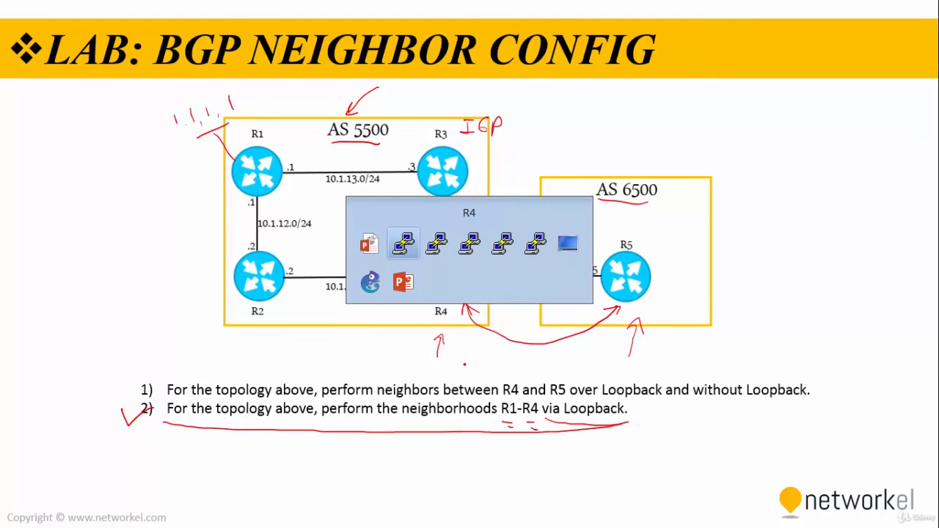
text(sho ip int bri)
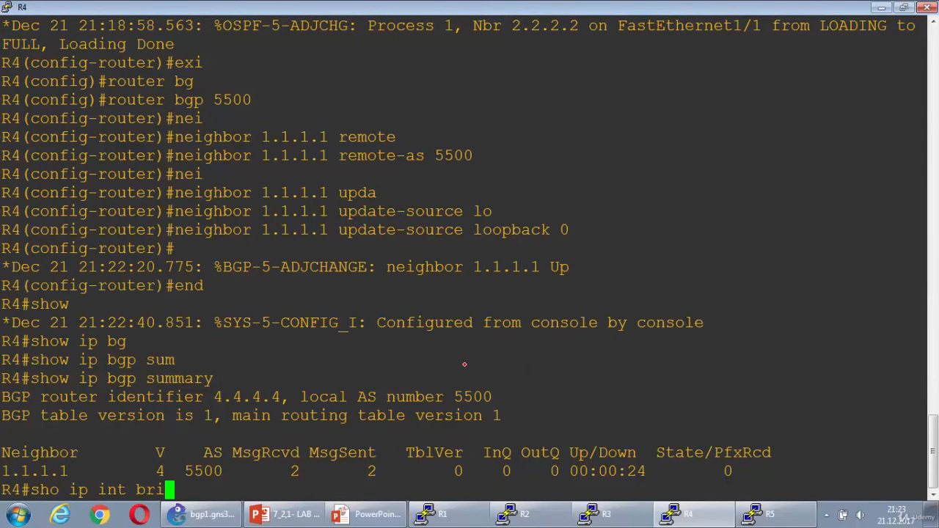
key(Return)
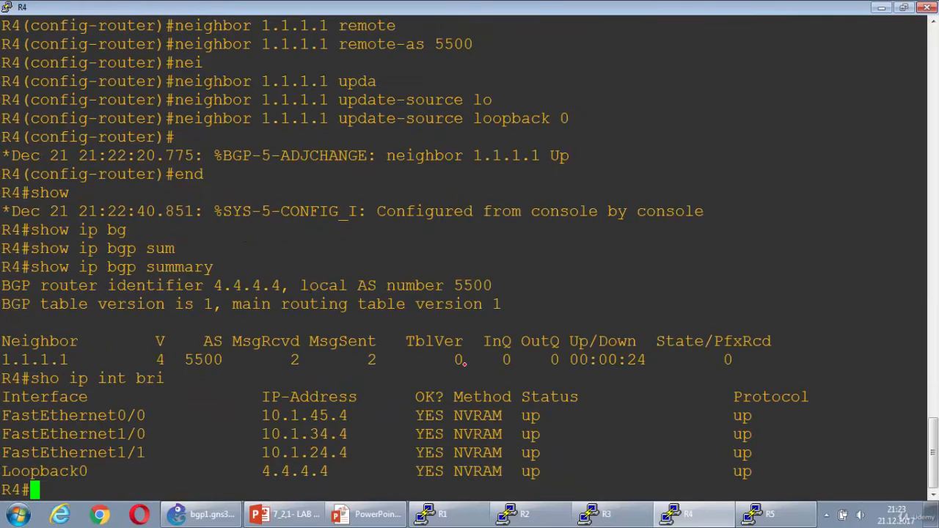
Enter global configuration mode on R4 and reopen the BGP 5500 router configuration
text(conf t)
key(Return)
text(router bgp )
text(5500)
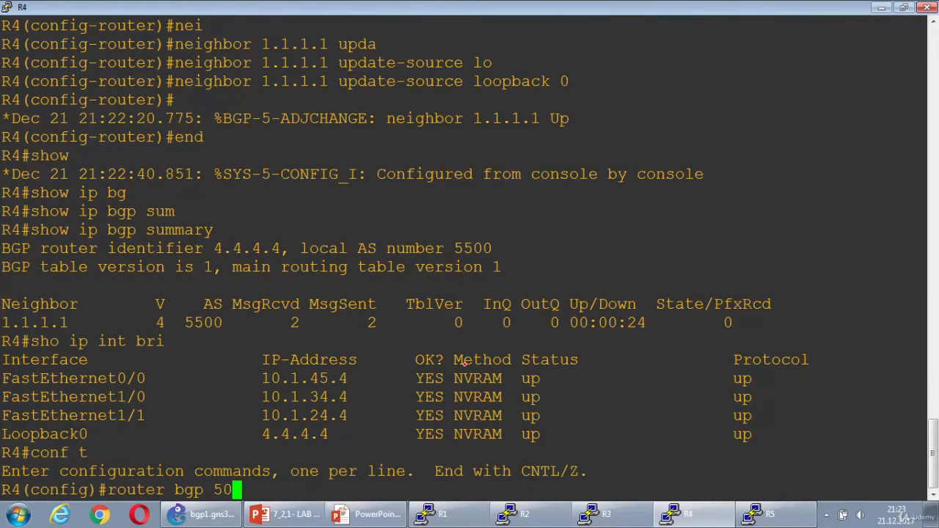
key(Return)
Add neighbor 10.1.45.5 with remote AS 6500 to the BGP configuration on R4
text(nei)
key(Tab)
text(10.1.)
key(BackSpace)
key(BackSpace)
text(.1.)
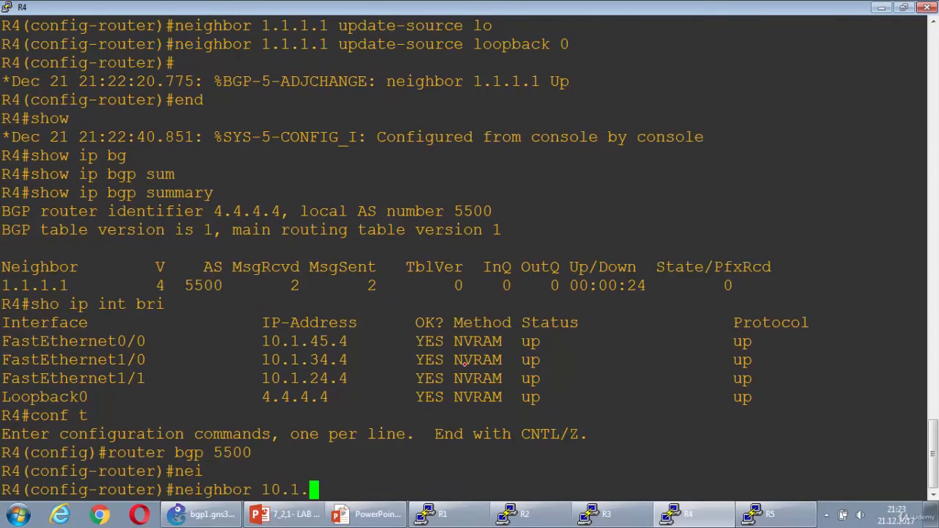
text(45.5 remo)
key(Tab)
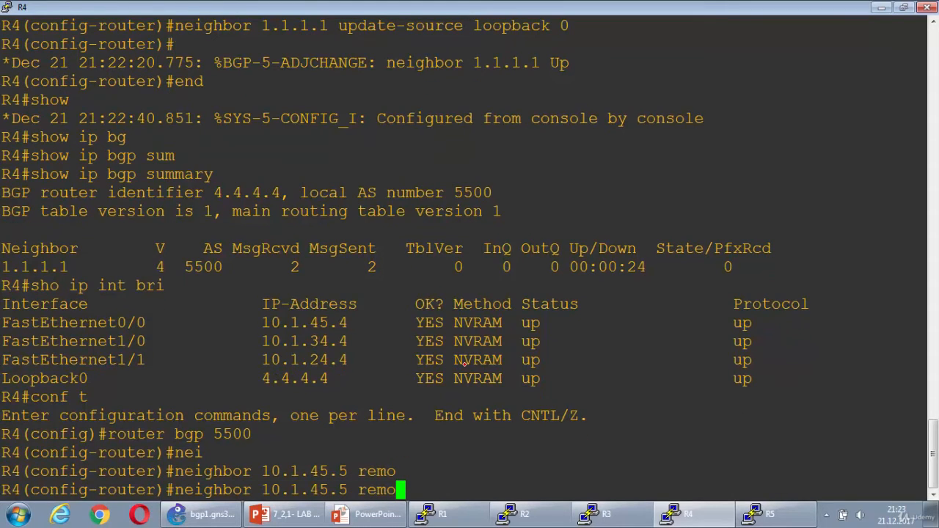
text(te-)
key(Tab)
text(as 6500)
key(Return)
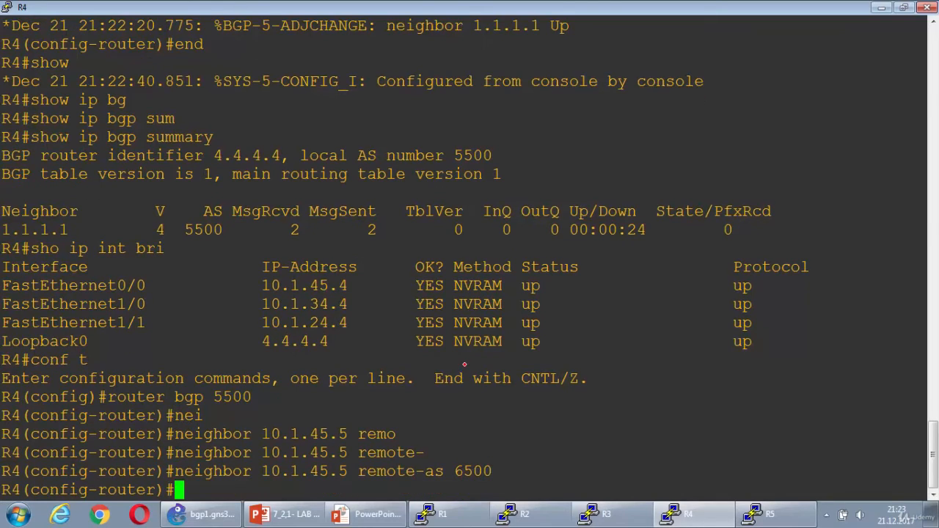
Check R5's AS number on the lab slide, and switch to the R5 console
click(388, 509)
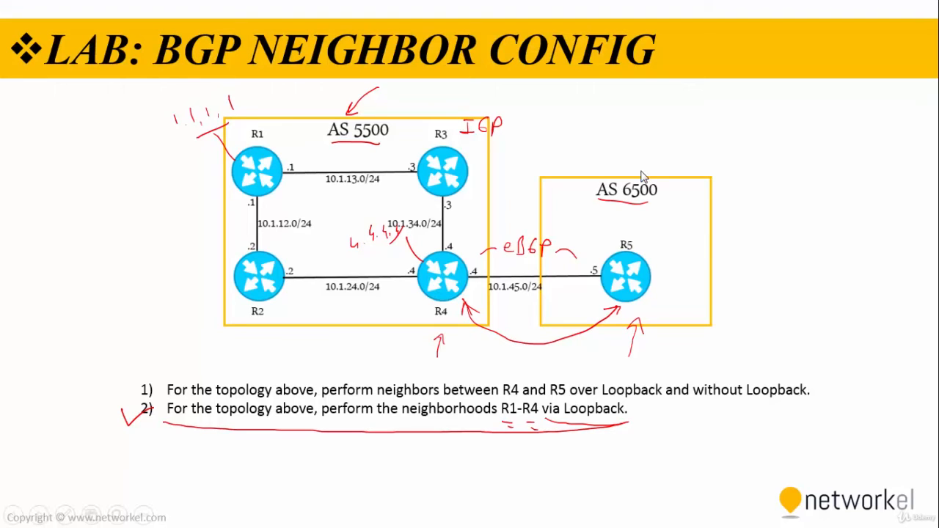
key(alt+Tab)
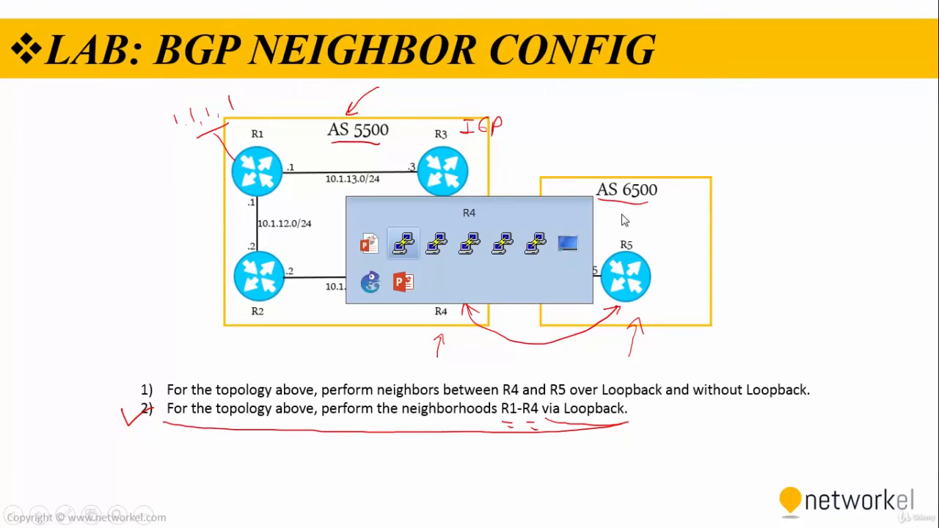
key(alt+Tab)
key(alt+Tab)
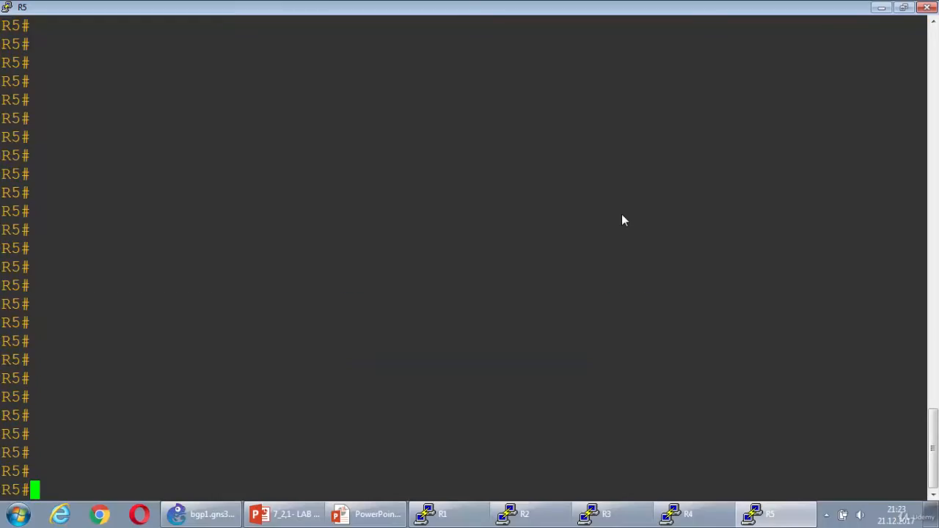
Enter global configuration mode on R5 and open the BGP 6500 router configuration
text(conf t)
key(Return)
text(router bgtp)
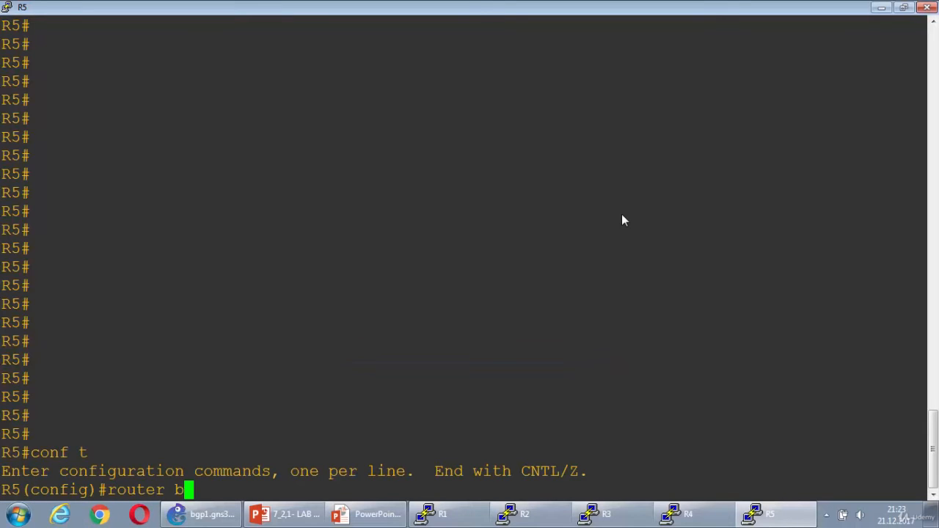
key(BackSpace)
key(BackSpace)
key(BackSpace)
text(gp 6500)
key(Return)
text(router)#r)
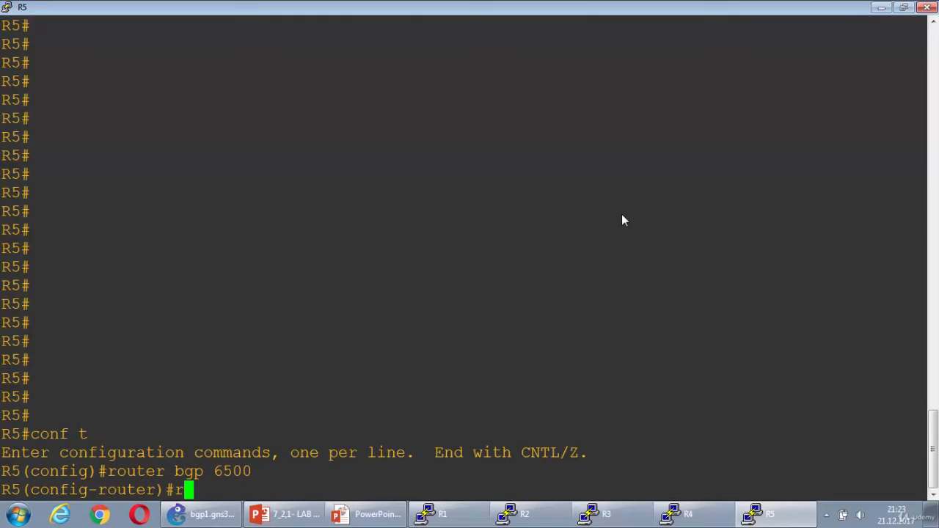
text(emot)
key(Tab)
text(e)
key(Tab)
key(BackSpace)
key(BackSpace)
key(BackSpace)
key(BackSpace)
key(BackSpace)
key(BackSpace)
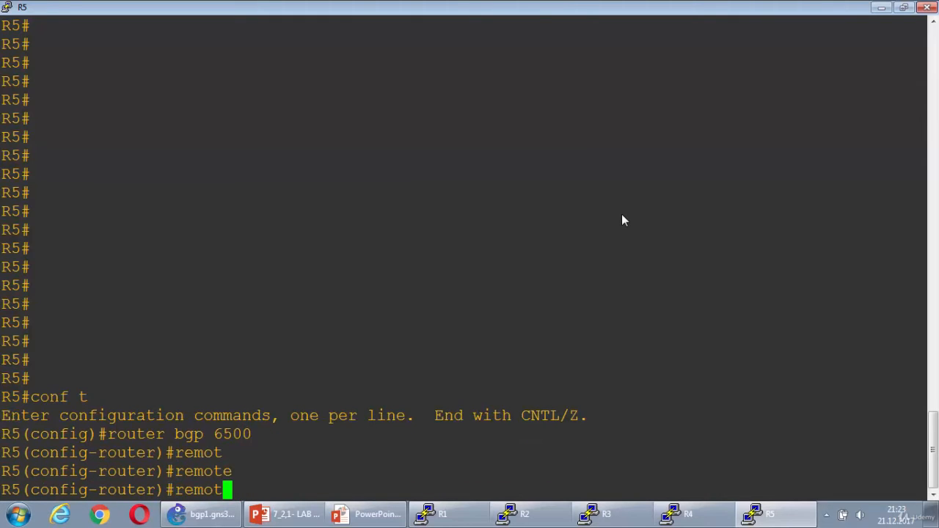
Add neighbor 10.1.45.4 with remote AS 5500 on R5 and highlight the console's BGP adjacency log line
text(nei)
key(Tab)
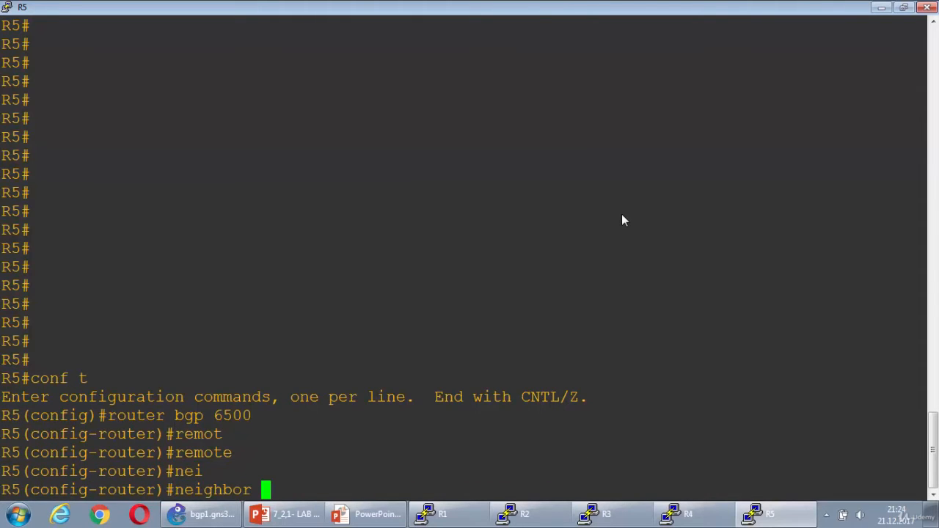
text(10.1)
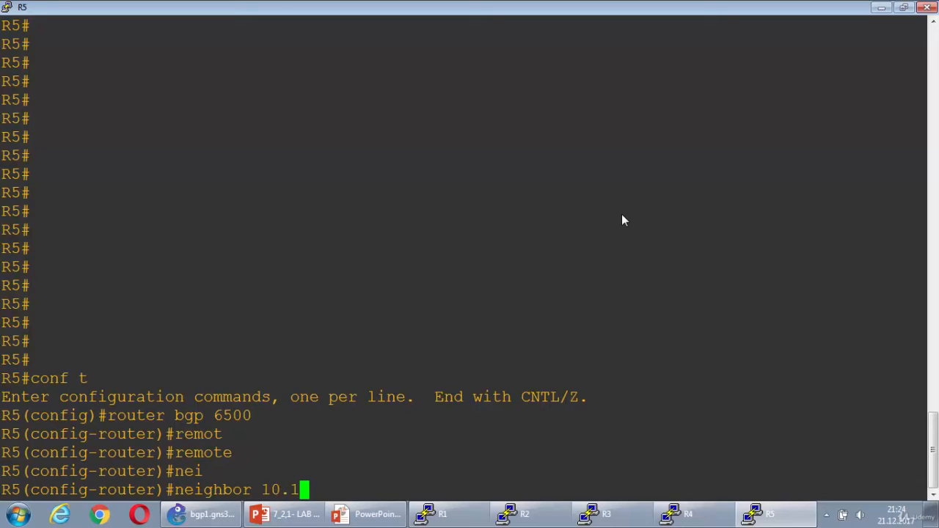
text(.45.4 remote)
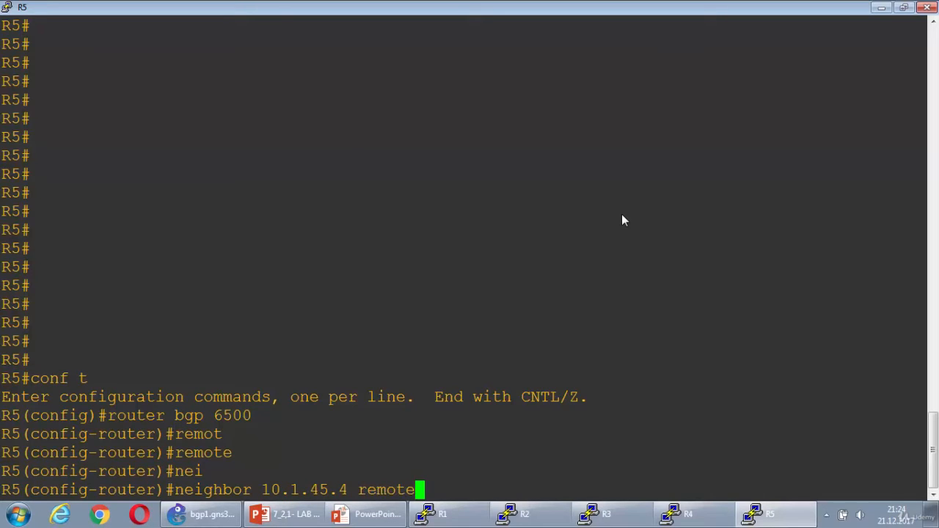
key(Tab)
text(5500)
key(Return)
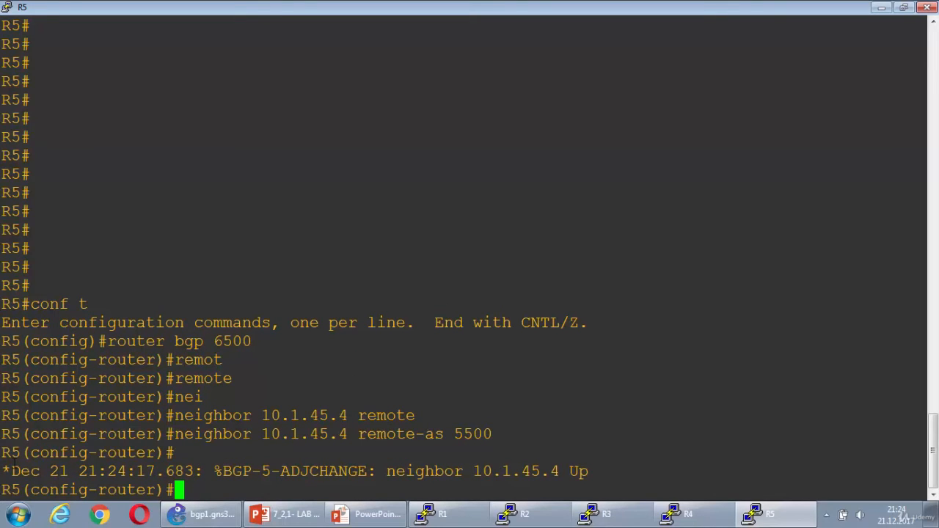
drag(6, 471, 606, 470)
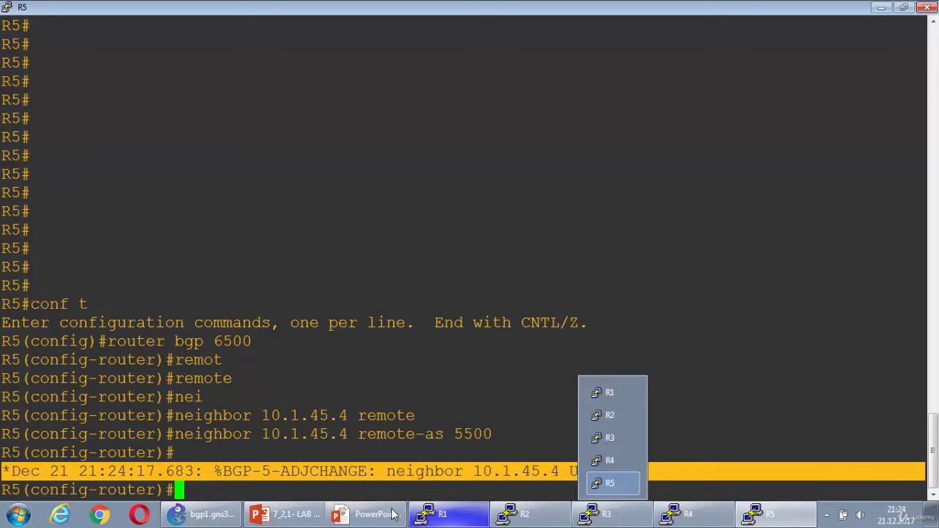